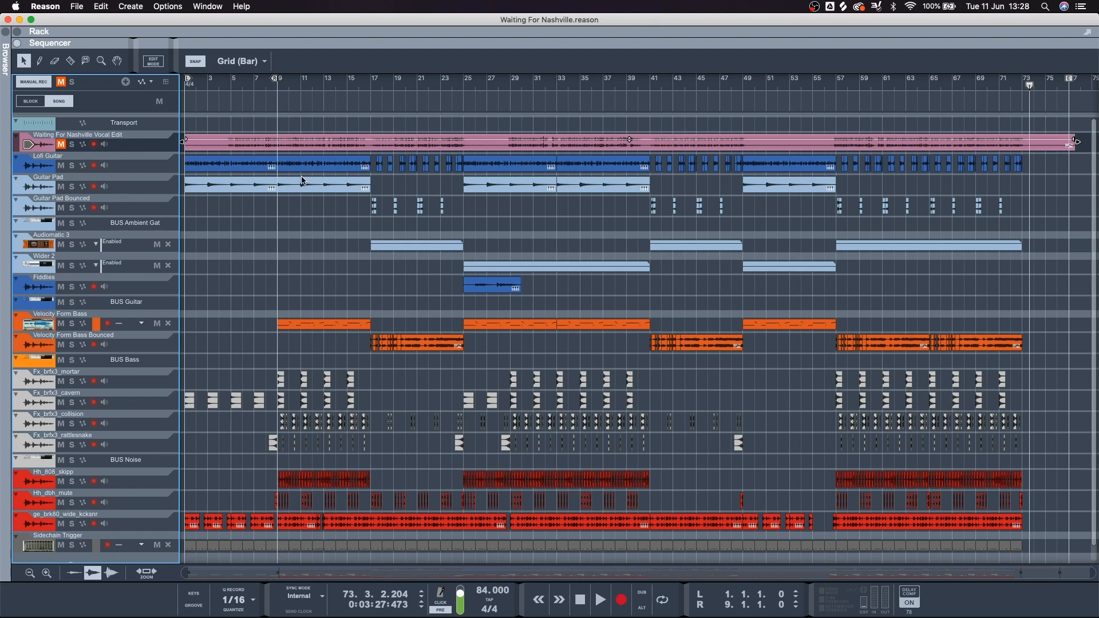
Look over the song's sequencer tracks and the mixer's channel strips, from input and dynamics to inserts and sends.
scroll(453, 282, "down", 2)
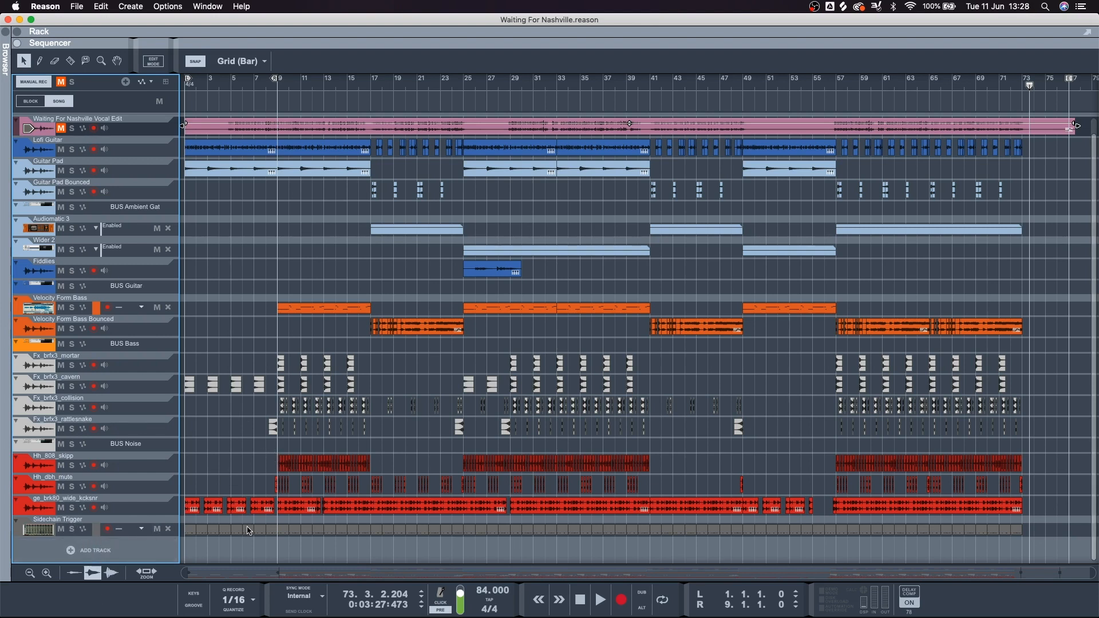
scroll(273, 513, "up", 1)
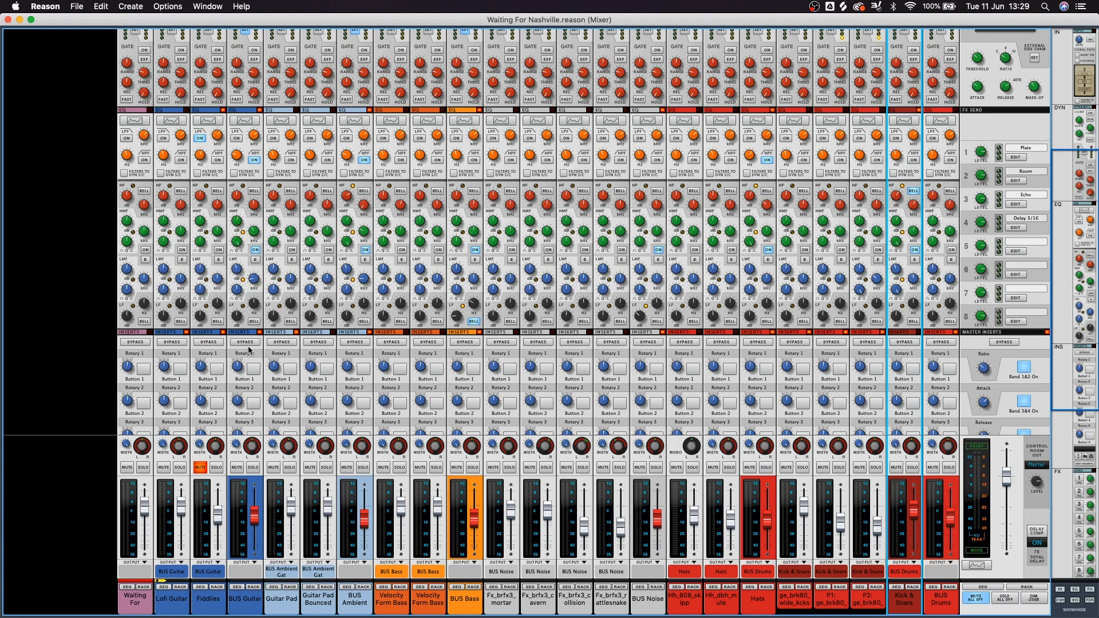
scroll(579, 214, "down", 5)
scroll(583, 211, "up", 5)
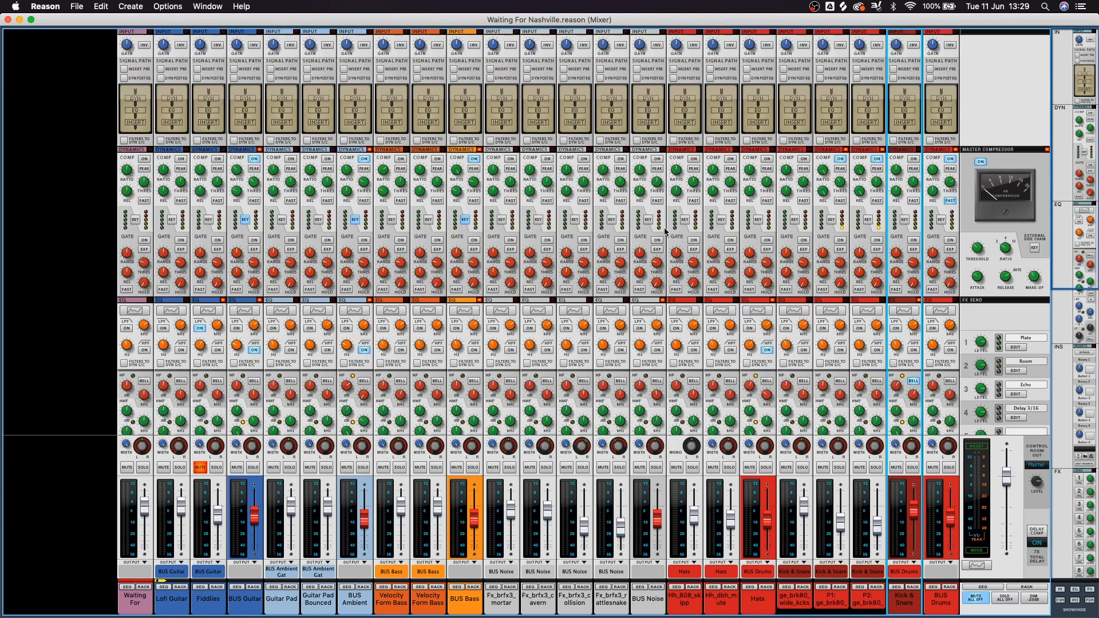
scroll(655, 228, "down", 4)
scroll(656, 228, "down", 1)
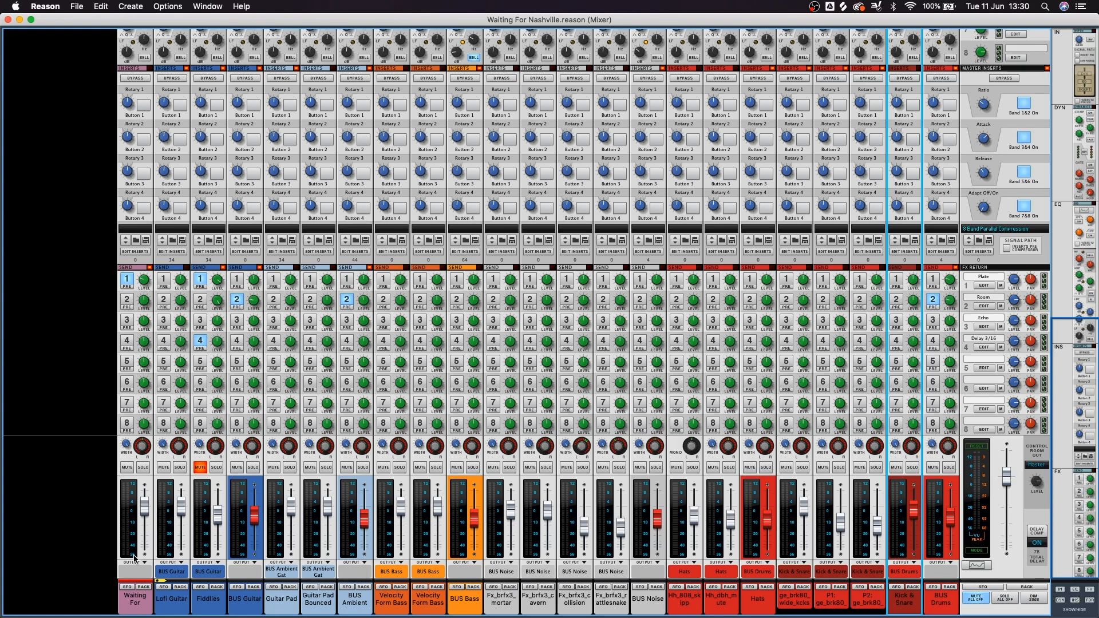
Add an audio track above the vocal track, color it yellow and name it Notes.
key("F7")
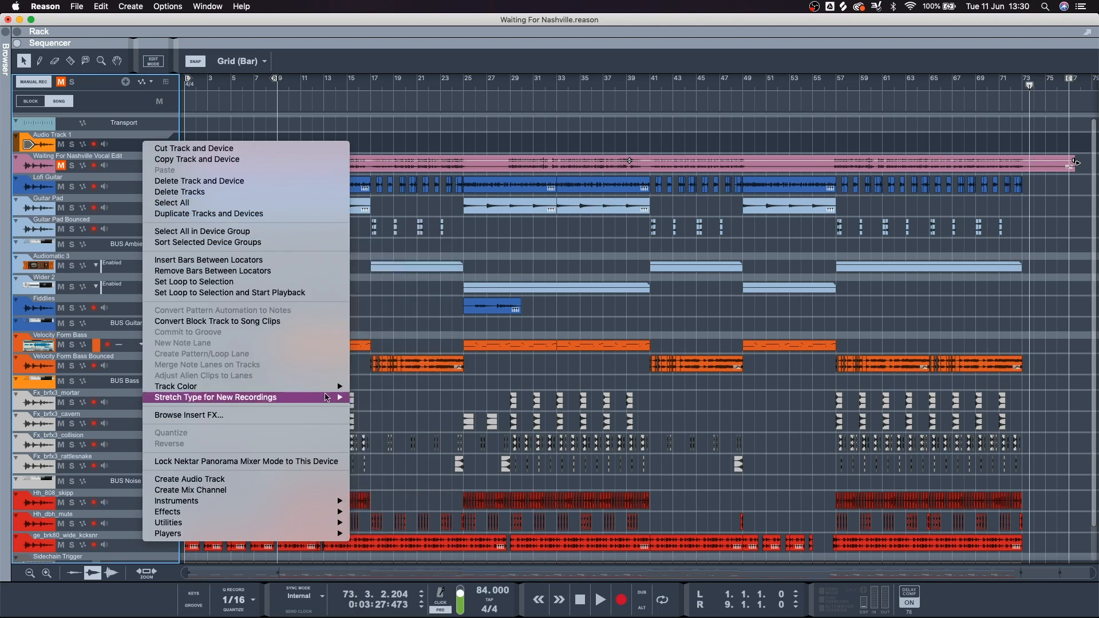
mouse_move(316, 387)
left_click(386, 342)
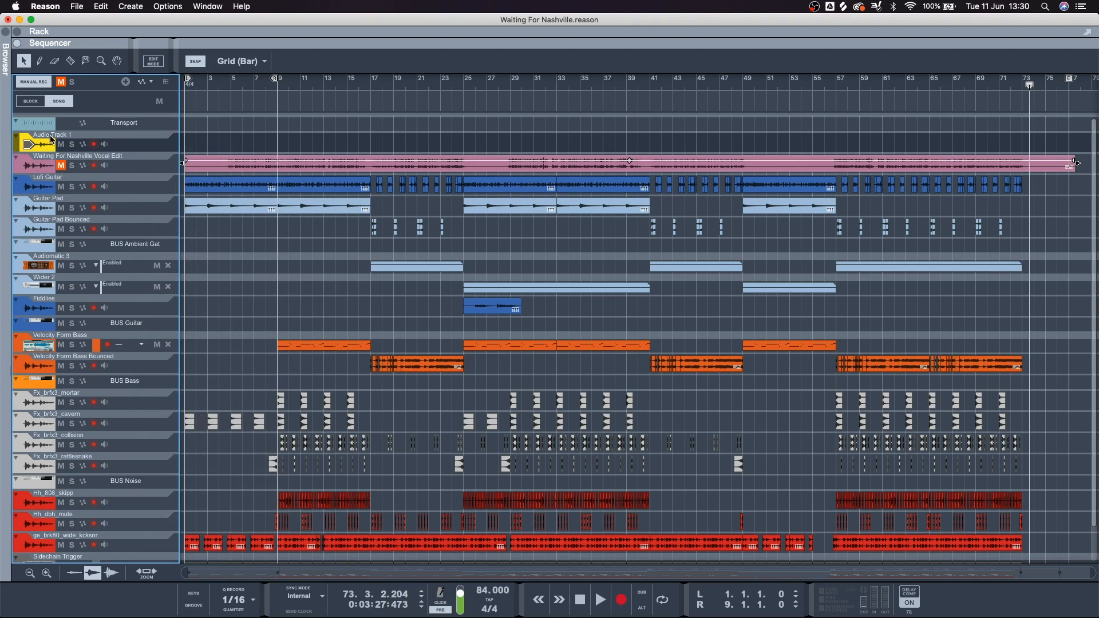
double_click(52, 136)
type("Notes")
key("Return")
Move the Notes channel ahead of the Waiting For Nashville vocal channel in the mixer.
key("F5")
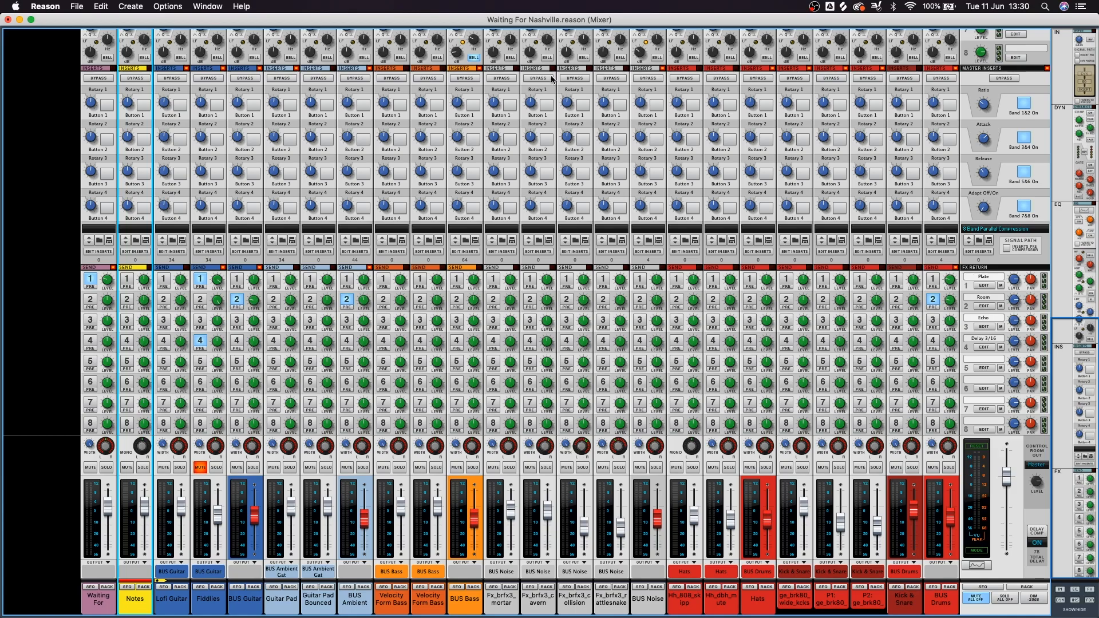
left_click_drag(130, 608, 84, 605)
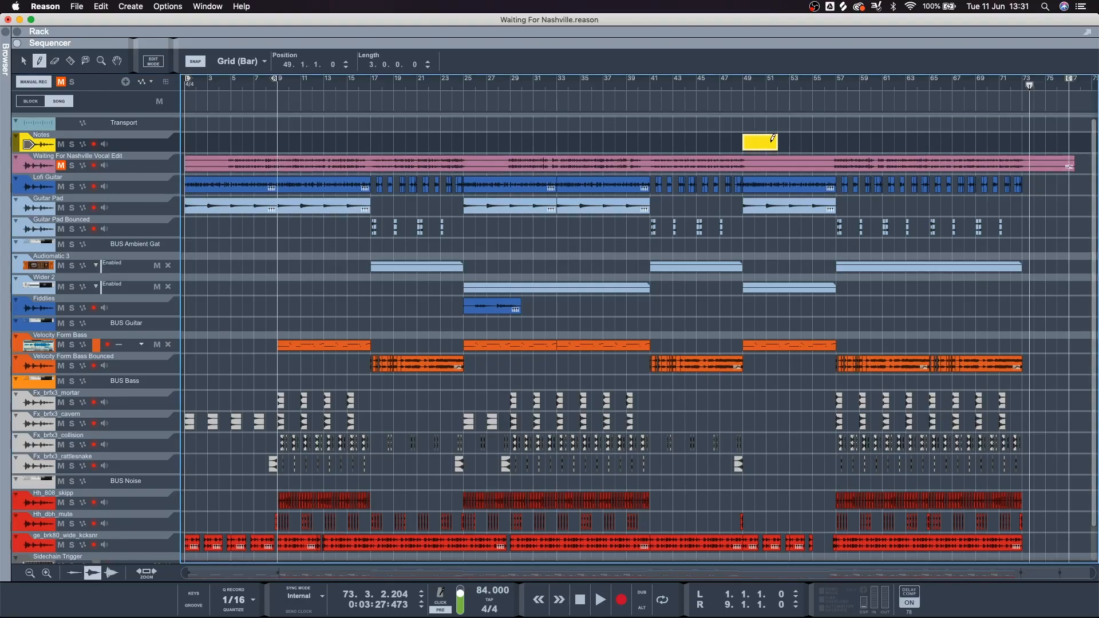
Extend the Notes clip at bar 49 to 8 bars and label it "needs more cowbell".
left_click_drag(779, 141, 834, 138)
key("q")
right_click(768, 141)
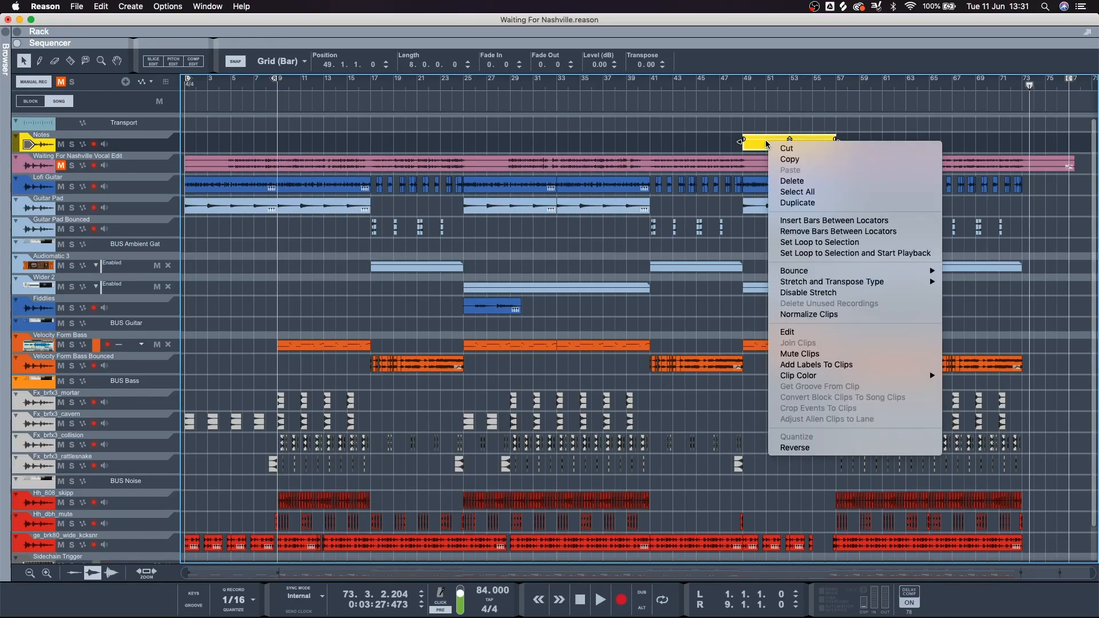
left_click(815, 365)
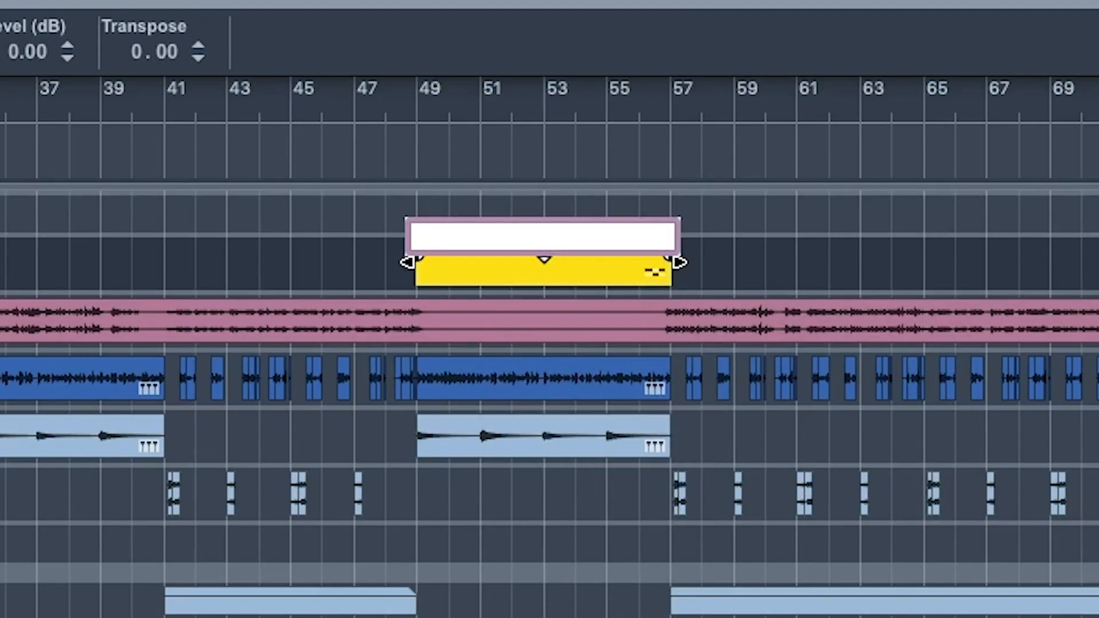
type("needs more co")
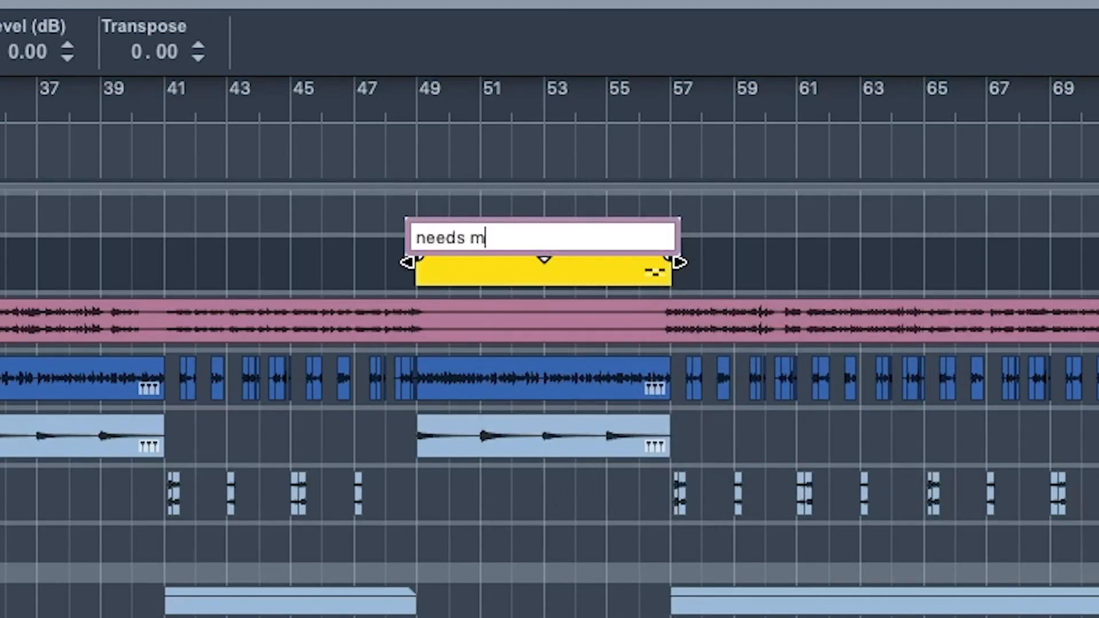
type("wbell")
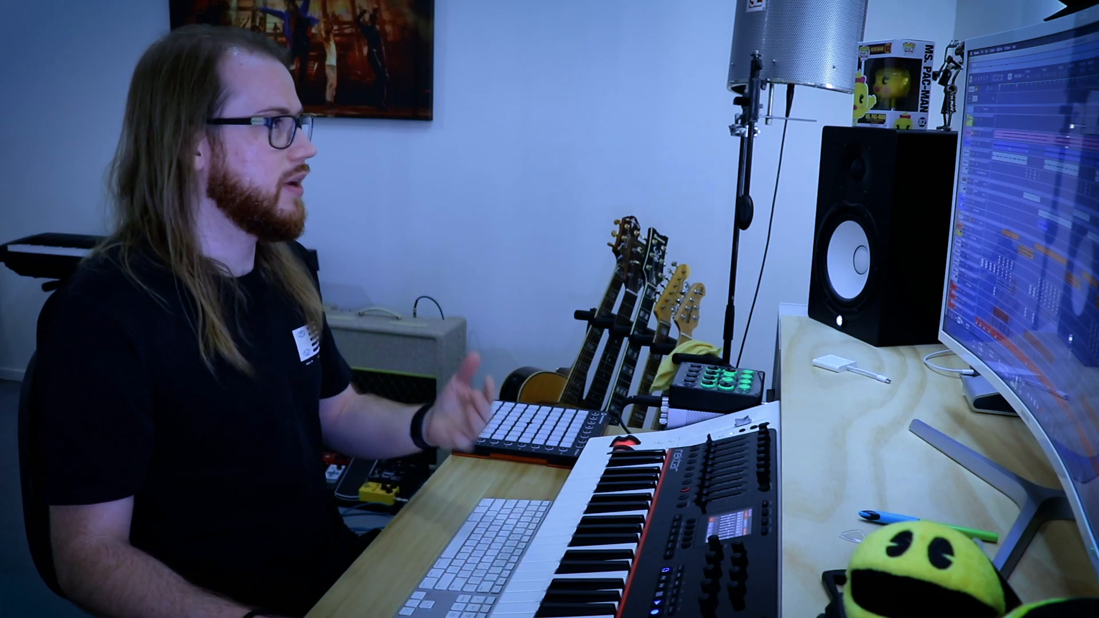
Examine in the mixer how the guitar and guitar pad channels are routed to their guitar and ambient buses.
key("F5")
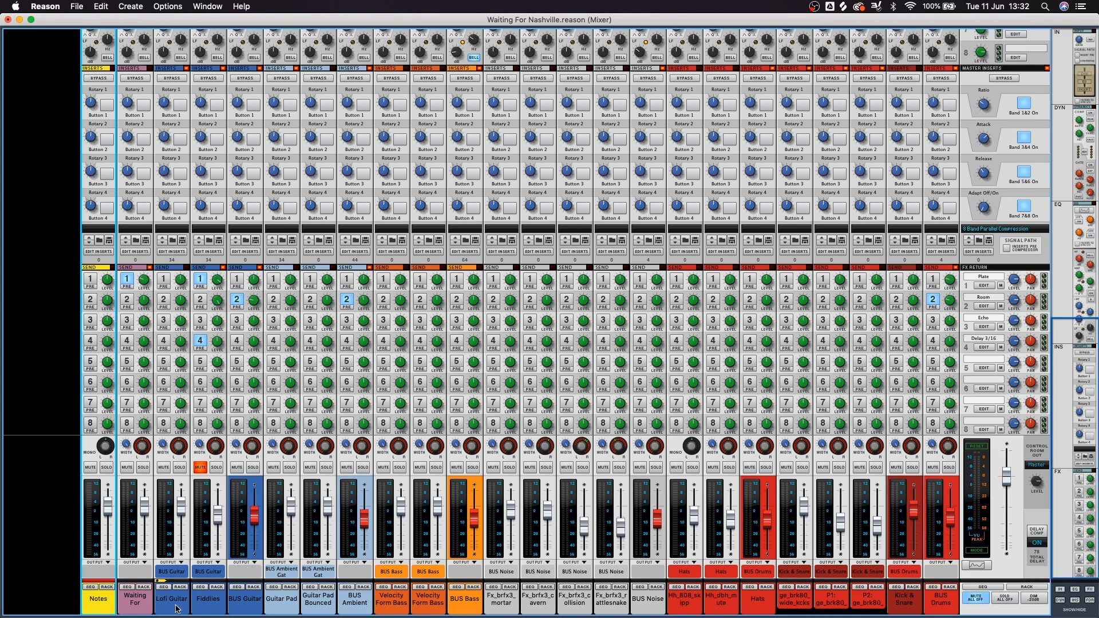
right_click(220, 602)
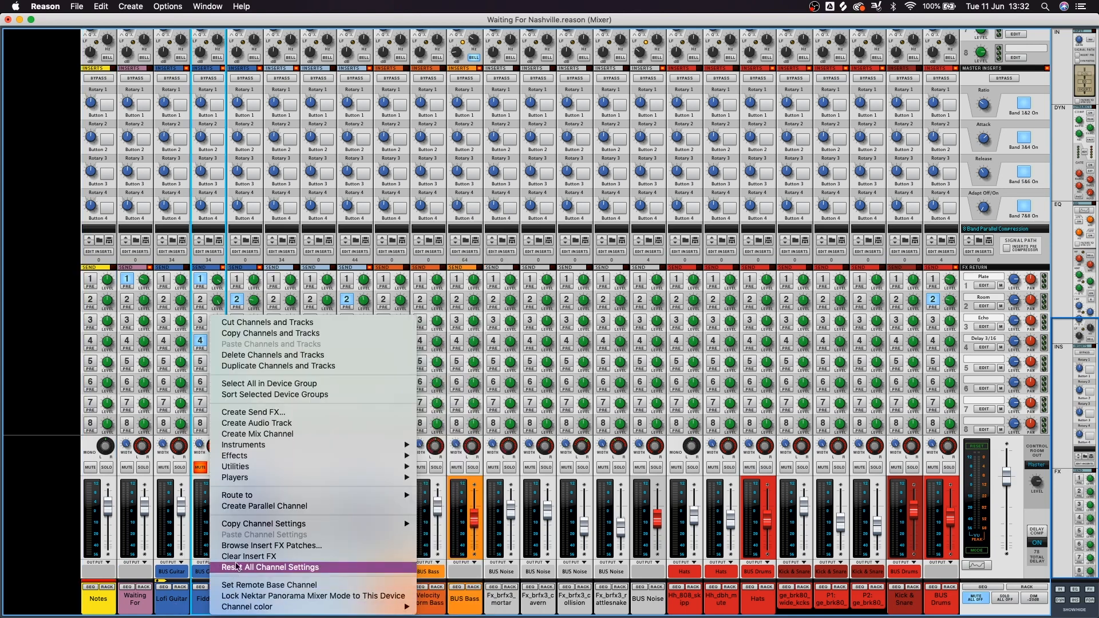
mouse_move(262, 497)
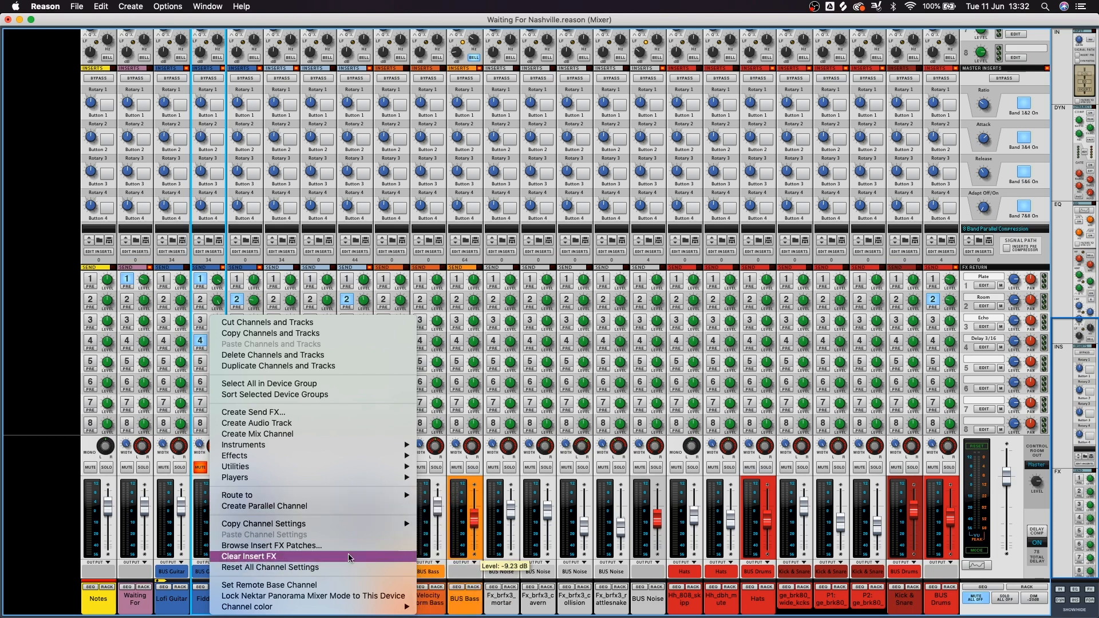
left_click(166, 608)
left_click(173, 604)
left_click(207, 600)
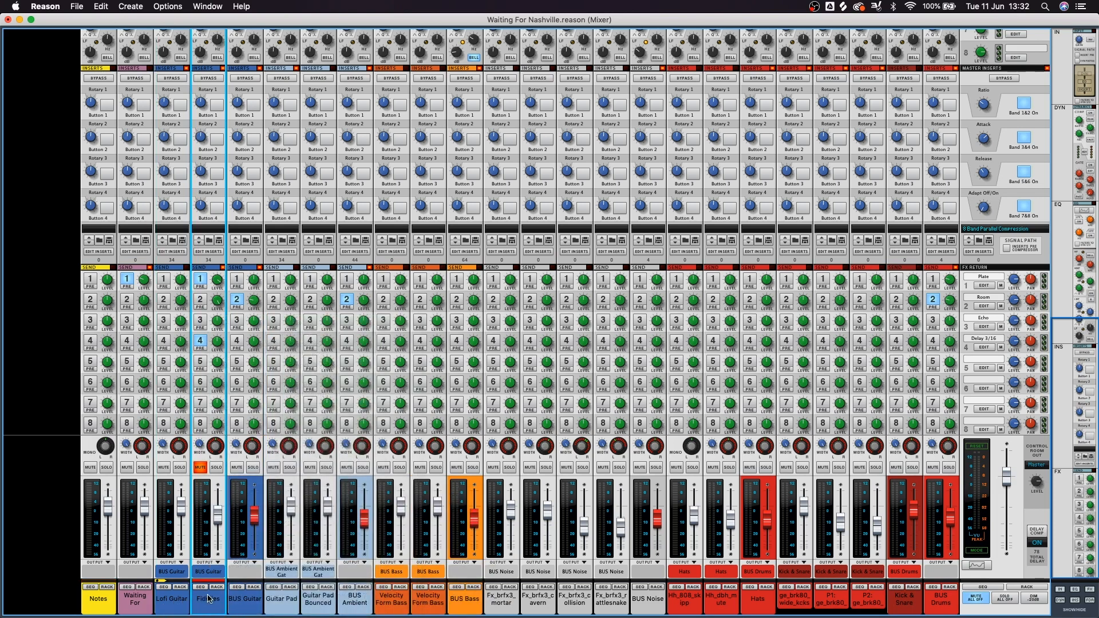
double_click(243, 608)
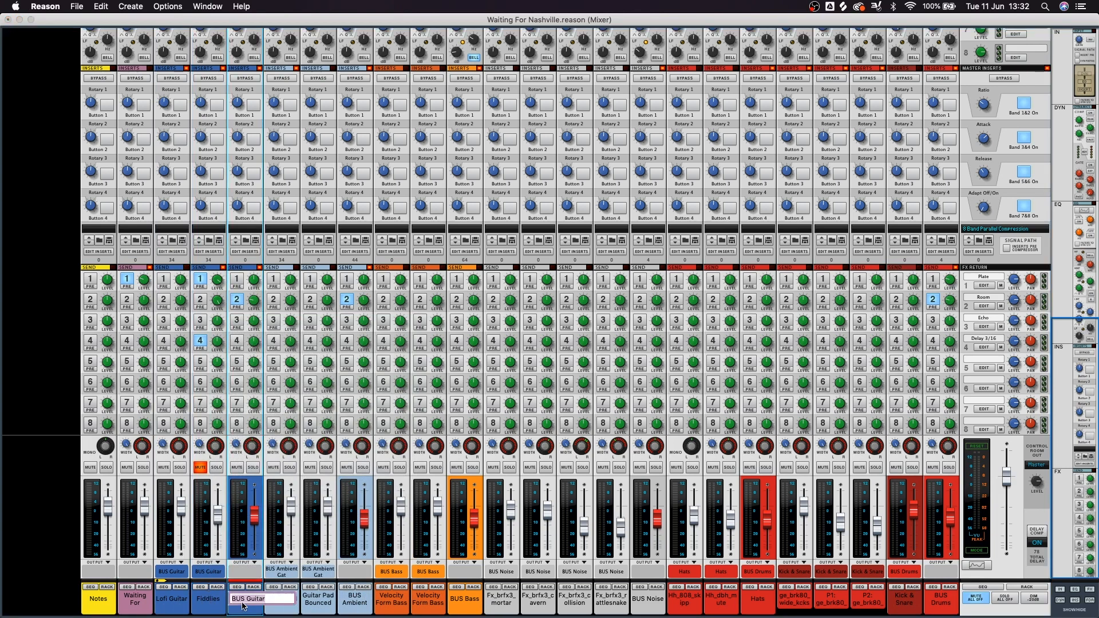
left_click(340, 602)
left_click(287, 605)
left_click(319, 603)
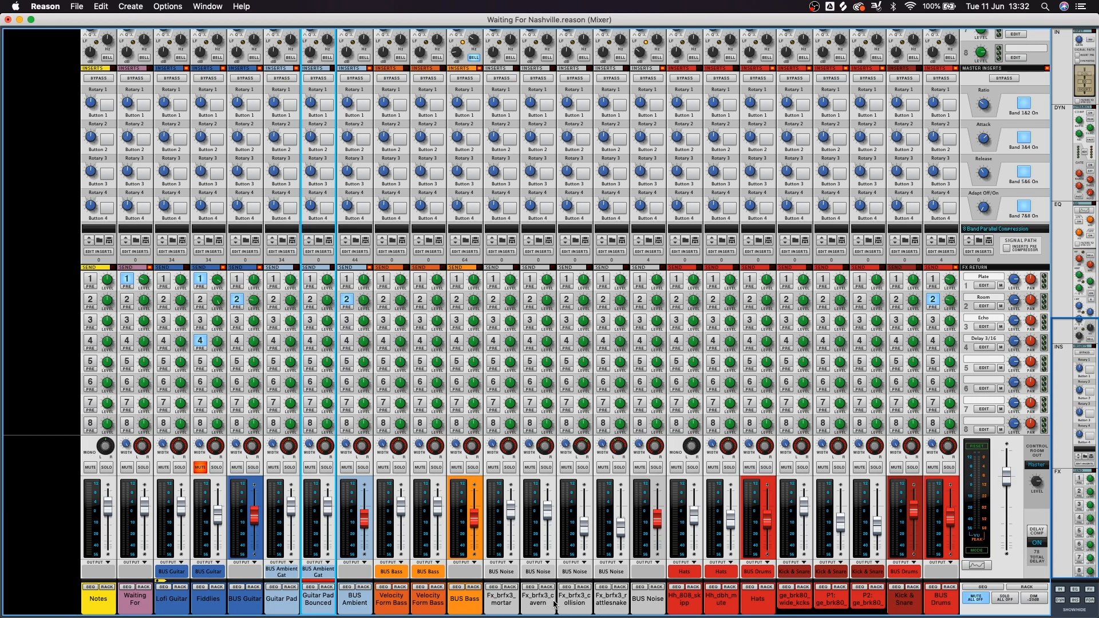
Examine how the hi-hat channels and the kick and snare channels with their parallel copies feed the drum bus.
left_click(677, 605)
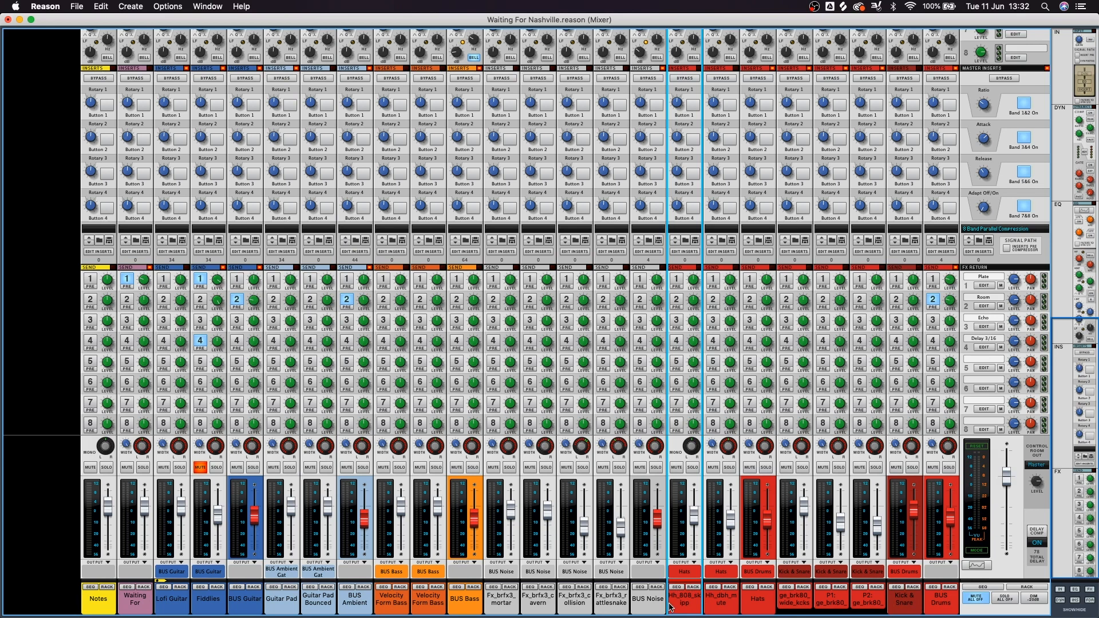
left_click(730, 608)
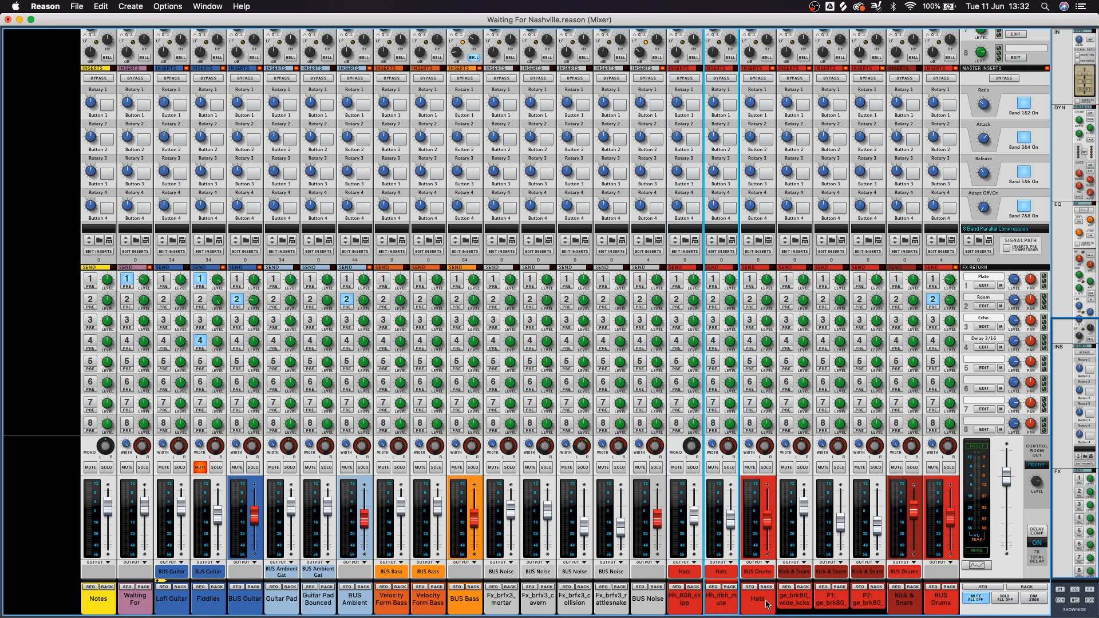
double_click(763, 600)
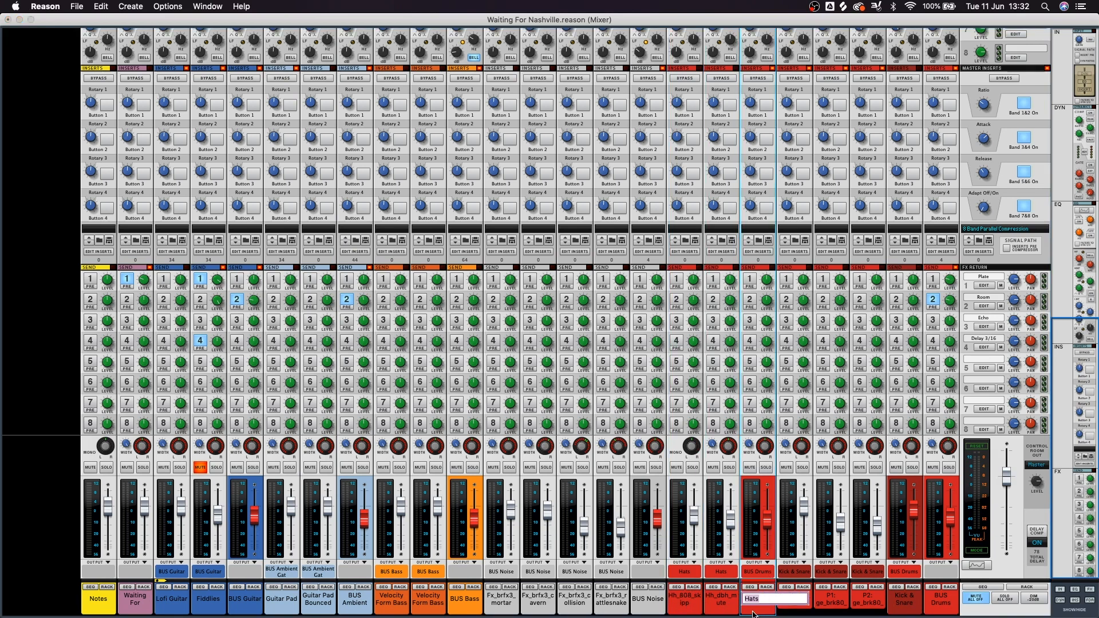
left_click(753, 610)
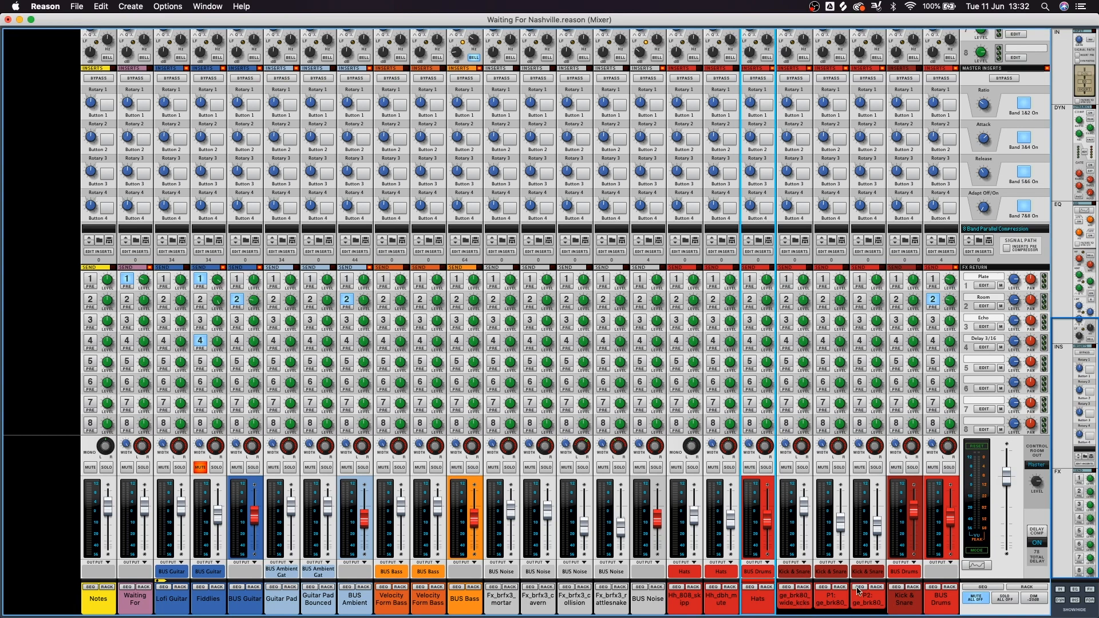
left_click(905, 606)
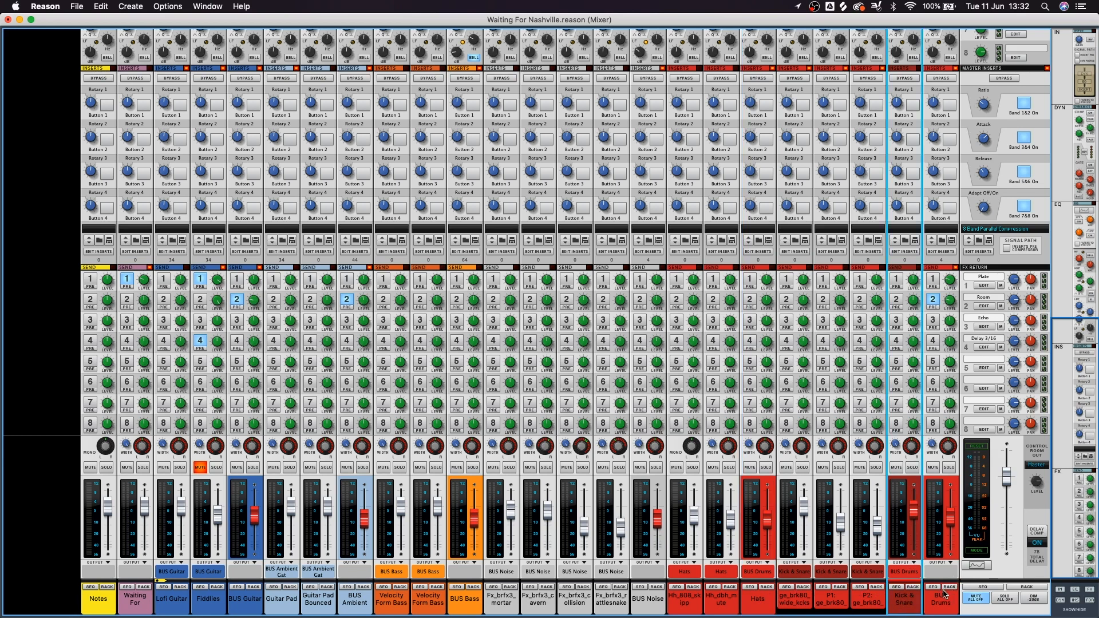
left_click(794, 602)
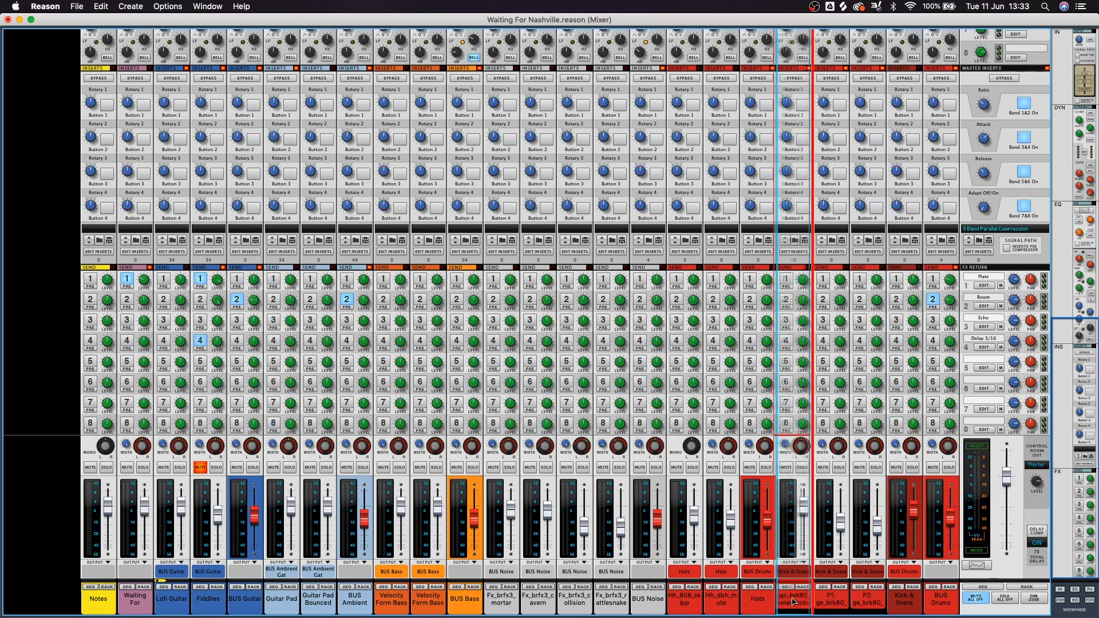
left_click(840, 606)
left_click(869, 607)
left_click(807, 605)
left_click(841, 606)
left_click(863, 606)
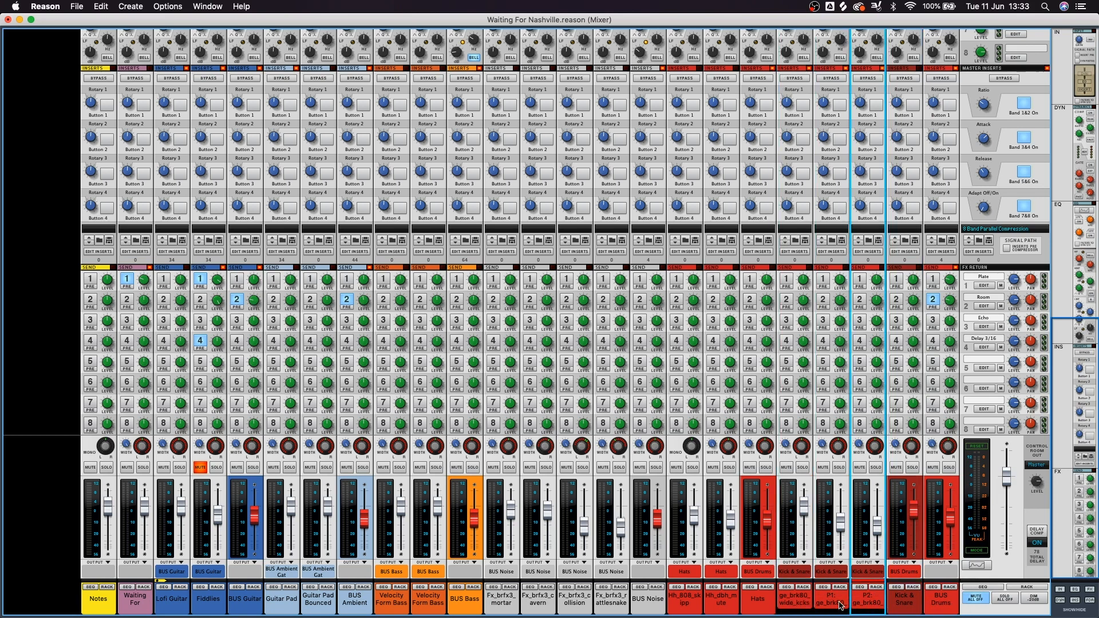
Create another parallel channel from the P2 kick and snare channel, then undo it.
right_click(796, 602)
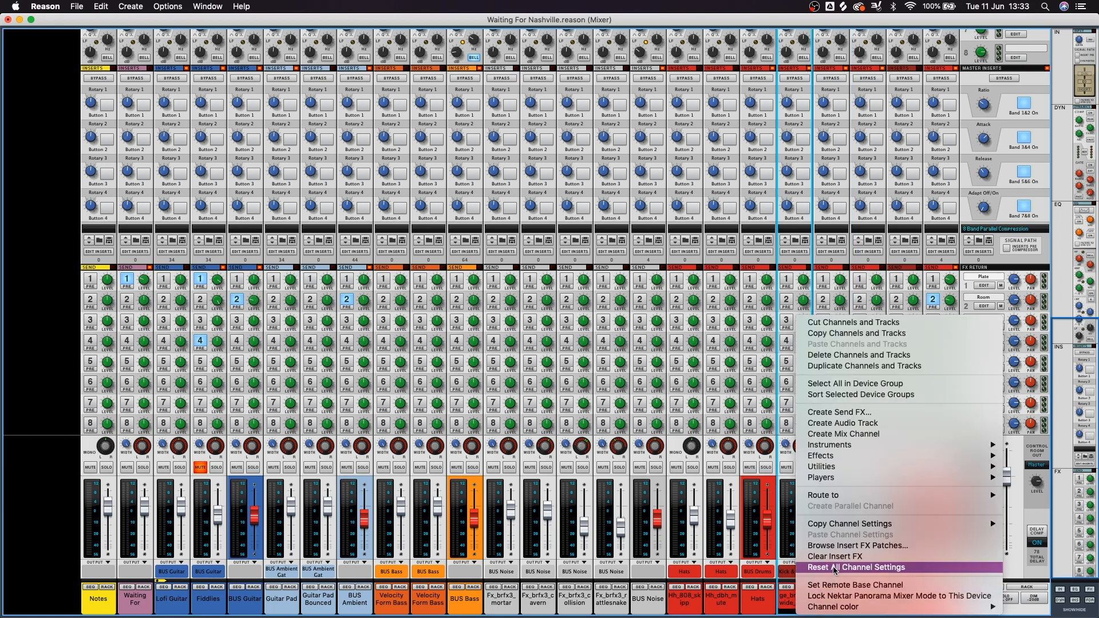
left_click(788, 600)
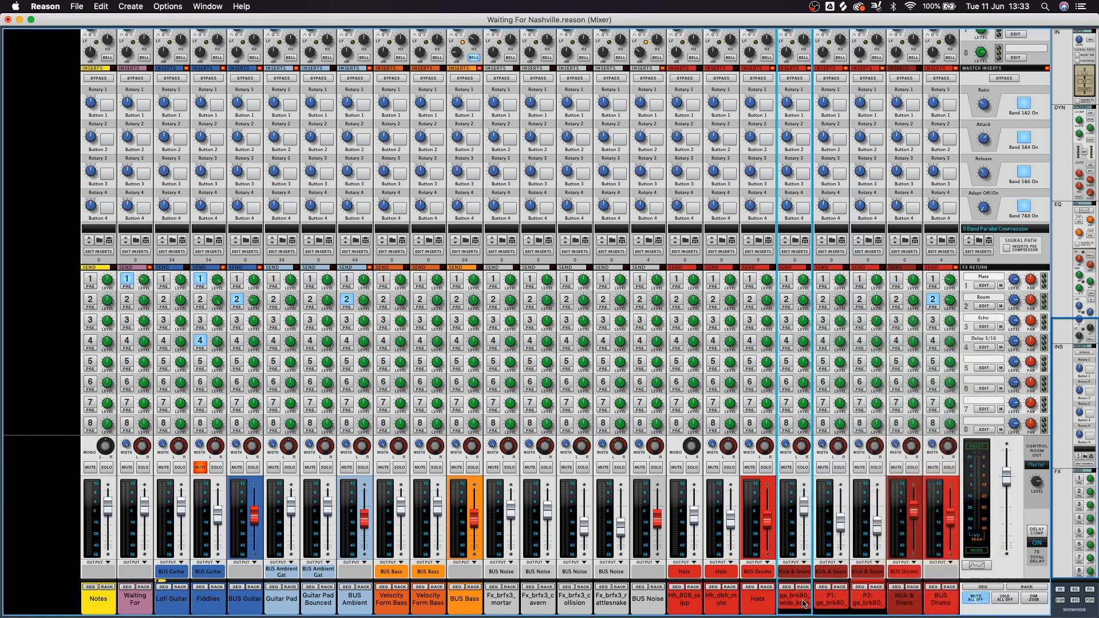
right_click(865, 603)
mouse_move(896, 472)
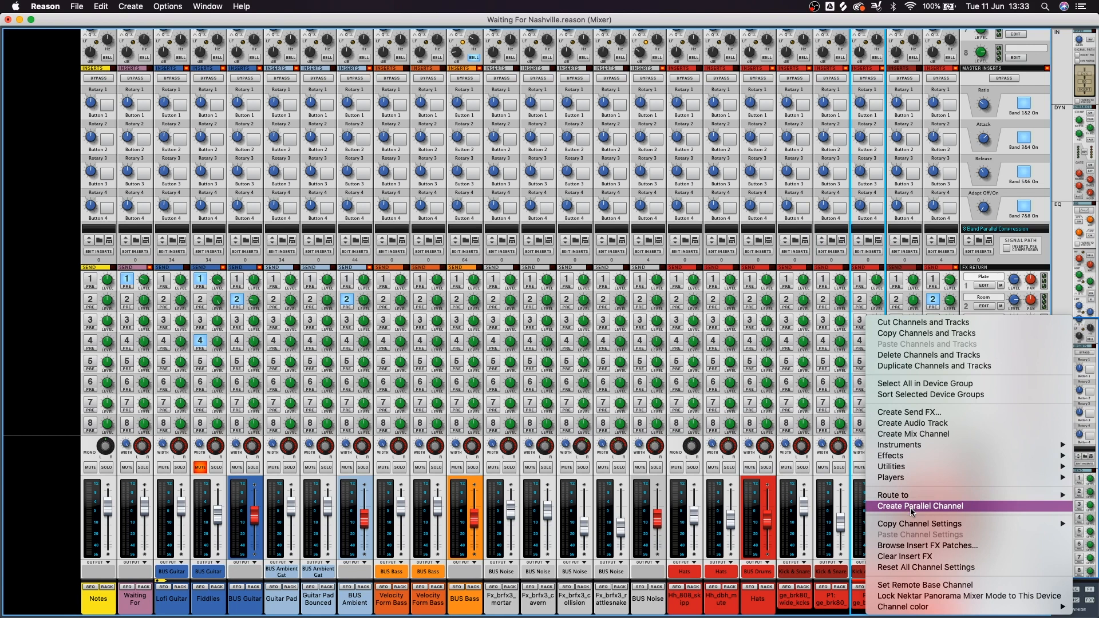
left_click(904, 506)
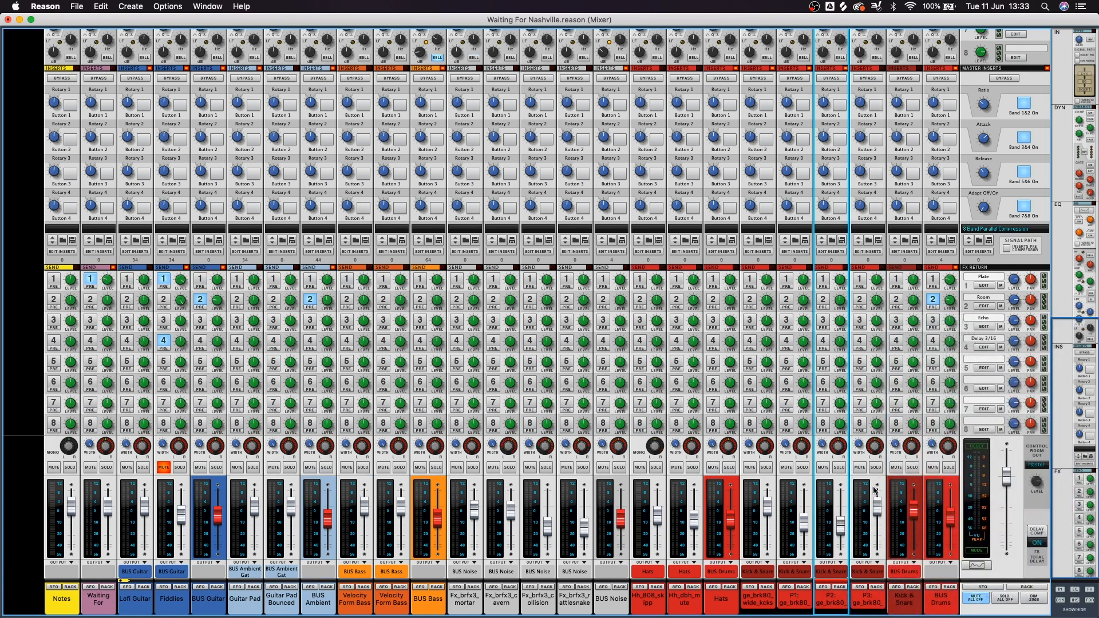
key("super+z")
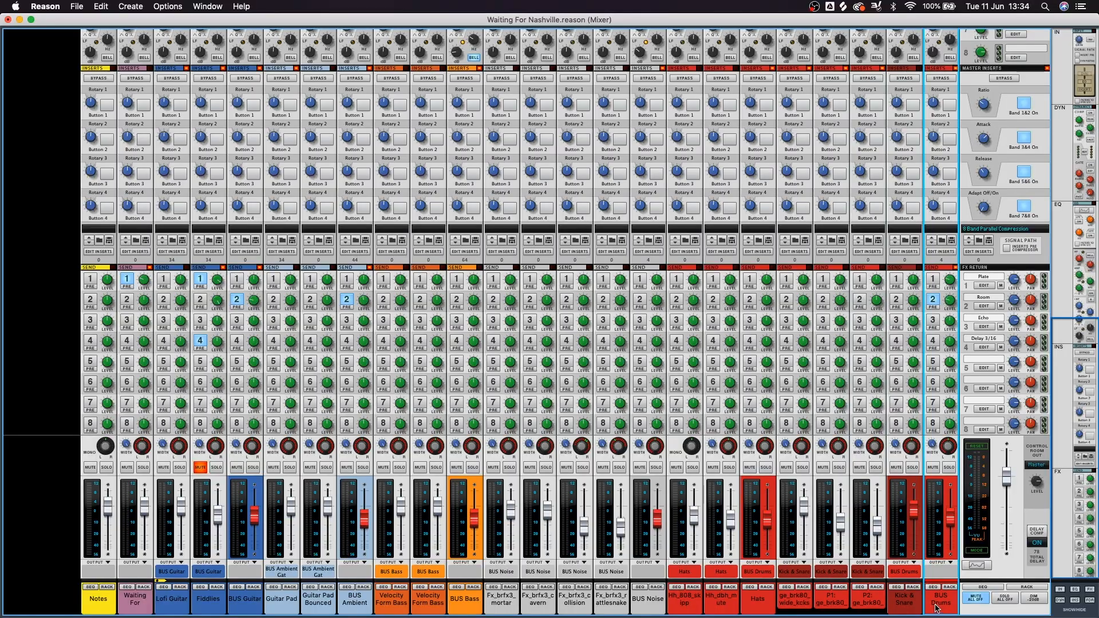
Create two parallel channels from the BUS Drums channel.
right_click(943, 603)
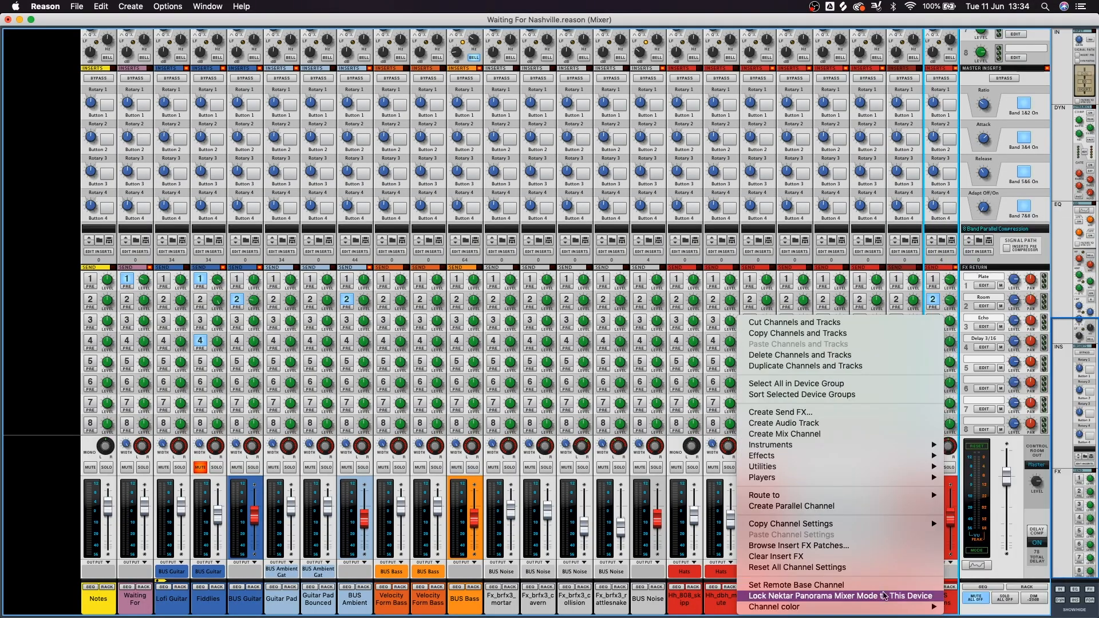
left_click(854, 506)
right_click(938, 602)
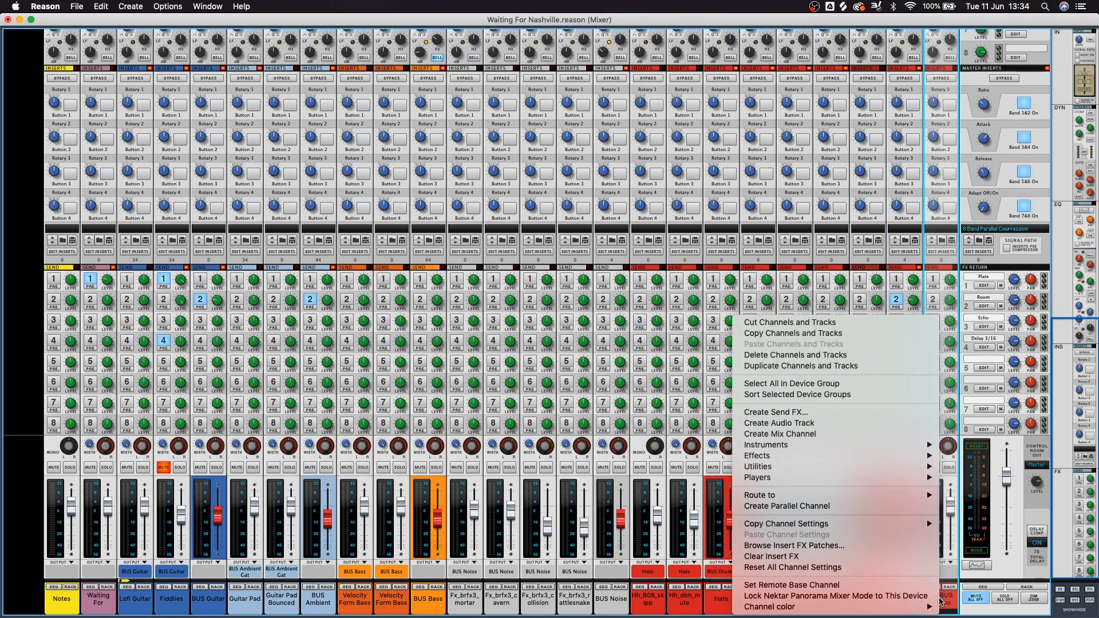
left_click(839, 507)
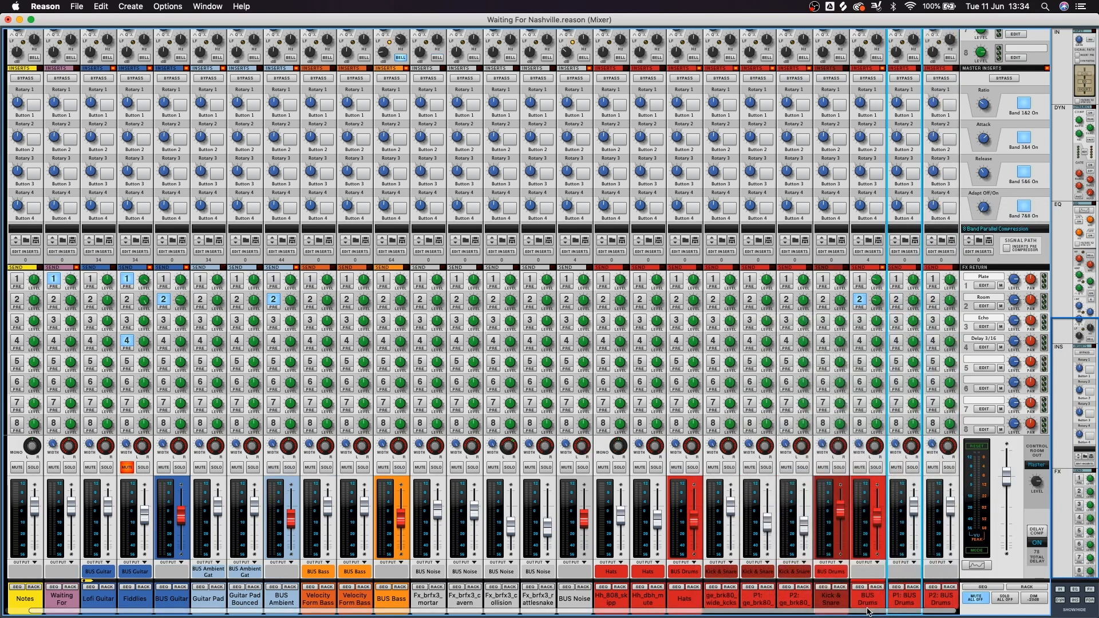
Rename the BUS Drums channel as SUM Drums and select its first parallel channel.
double_click(867, 600)
left_click(860, 598)
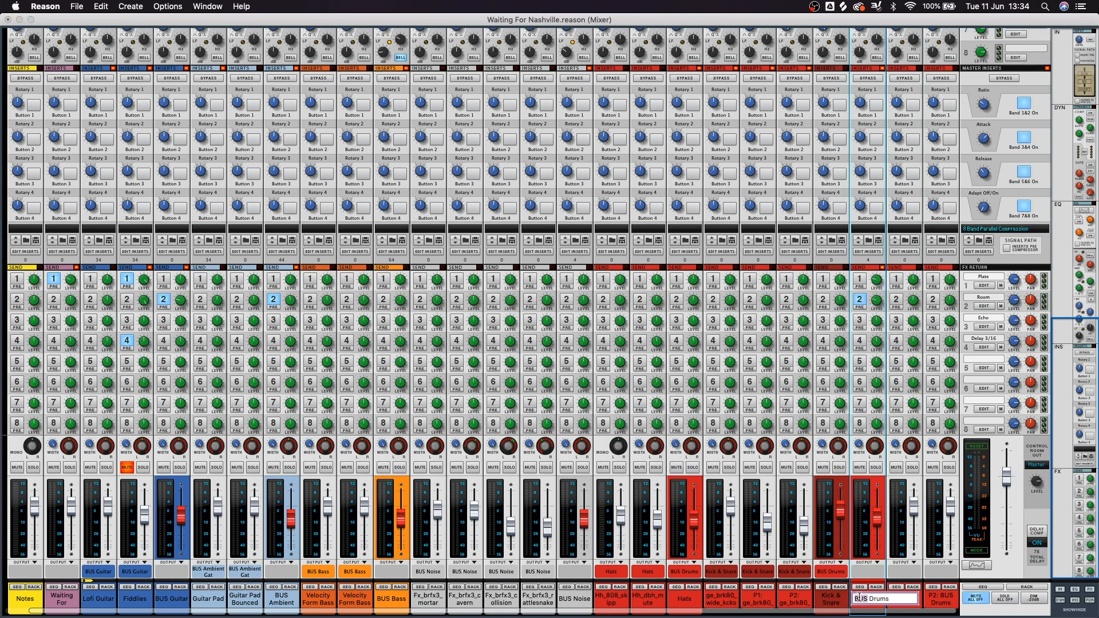
type("SUM")
key("Return")
left_click(916, 604)
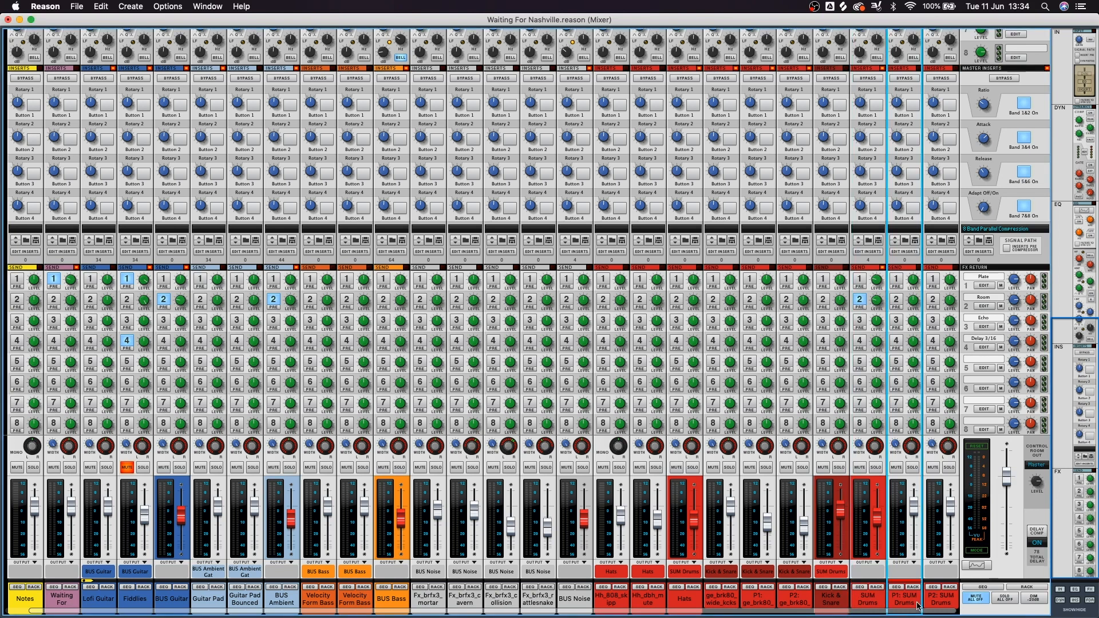
Route the SUM Drums channel and its P1 and P2 parallel channels to a new output bus.
left_click(873, 602, "shift")
left_click(936, 604, "shift")
right_click(939, 602)
mouse_move(990, 578)
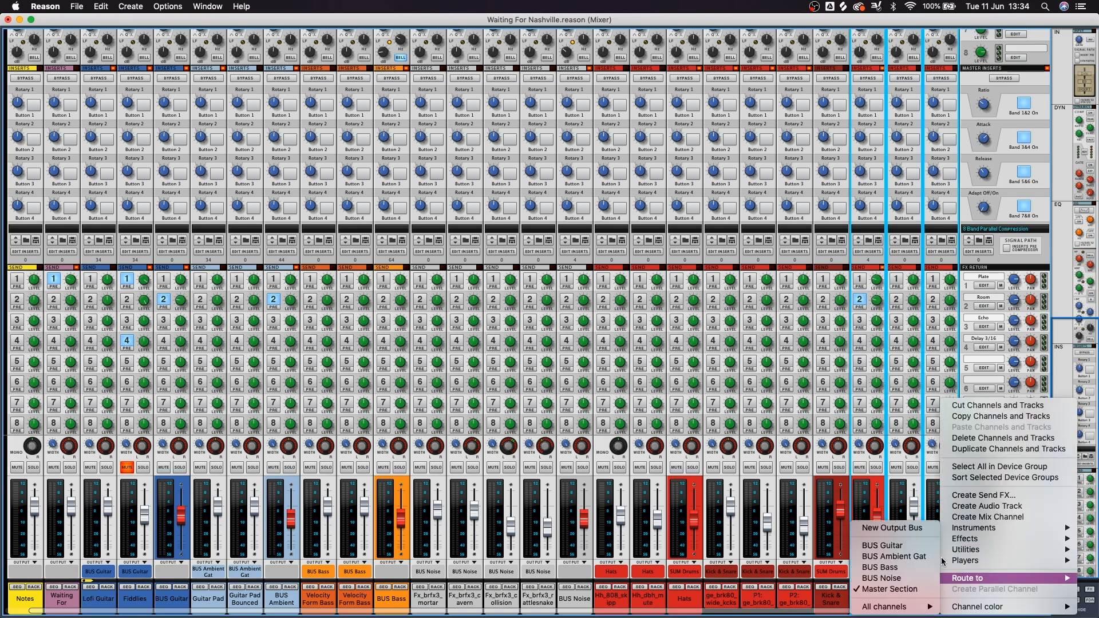
left_click(917, 528)
Rename the new output bus as BUS Drums and set its channel color to Red.
double_click(940, 600)
type("BUS Drums")
key("Return")
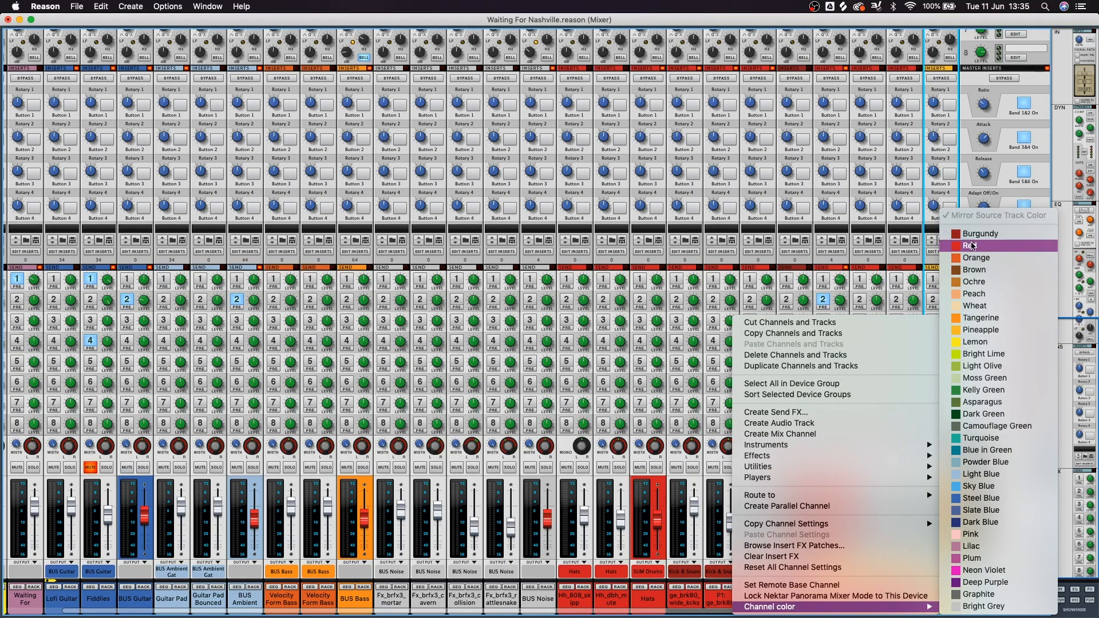
left_click(973, 247)
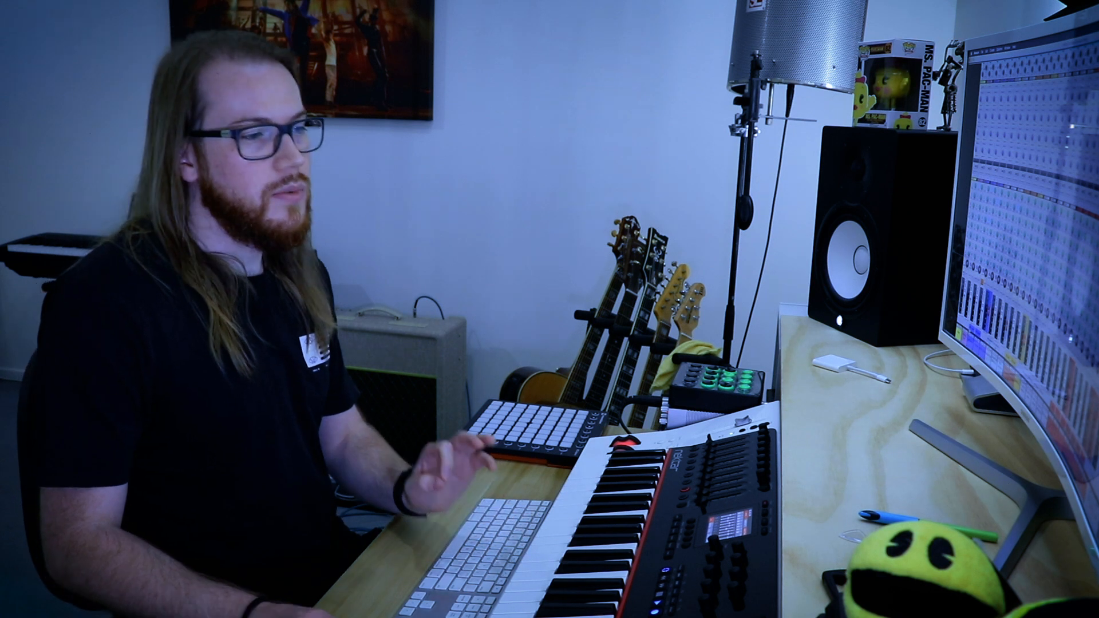
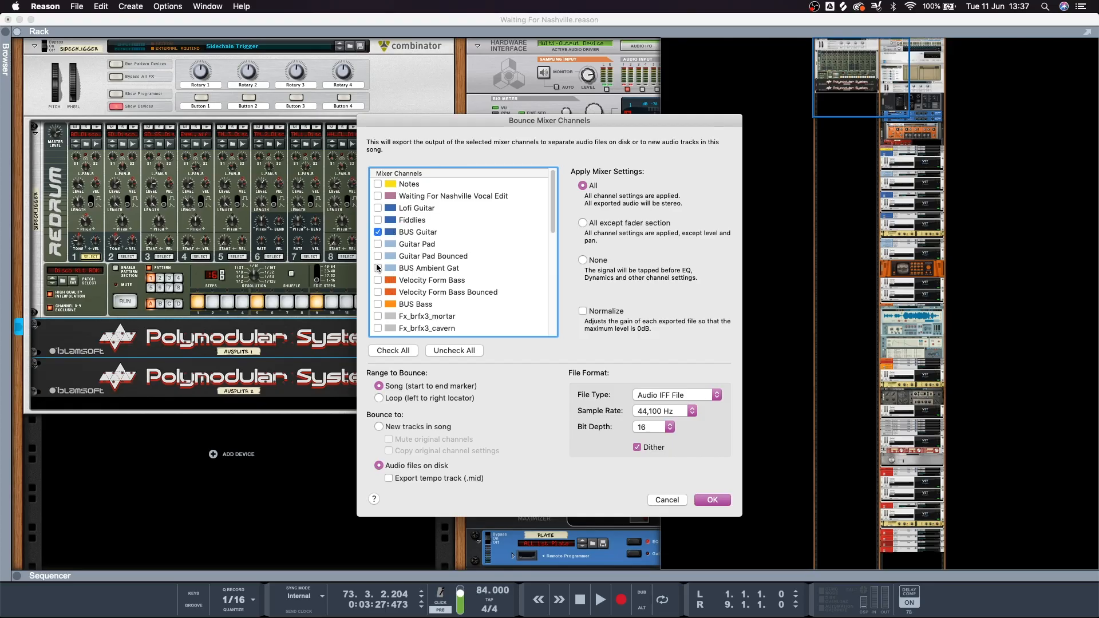
Include BUS Ambient Gat, BUS Bass and BUS Noise among the mixer channels to bounce, and review the channel list.
left_click(377, 267)
scroll(382, 278, "down", 2)
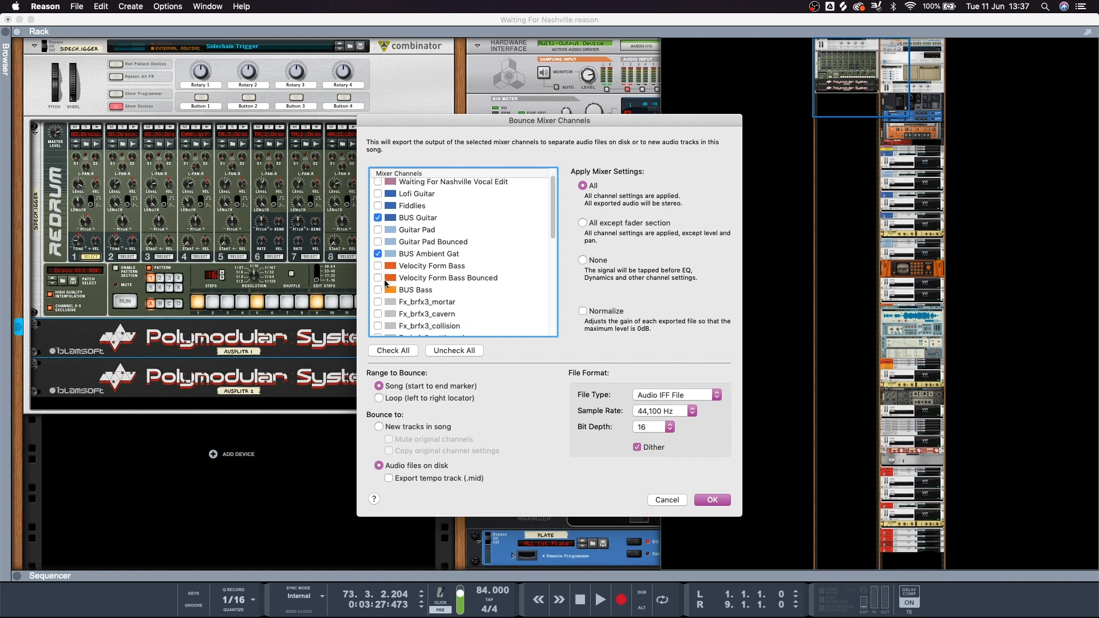
left_click(377, 276)
scroll(382, 295, "down", 2)
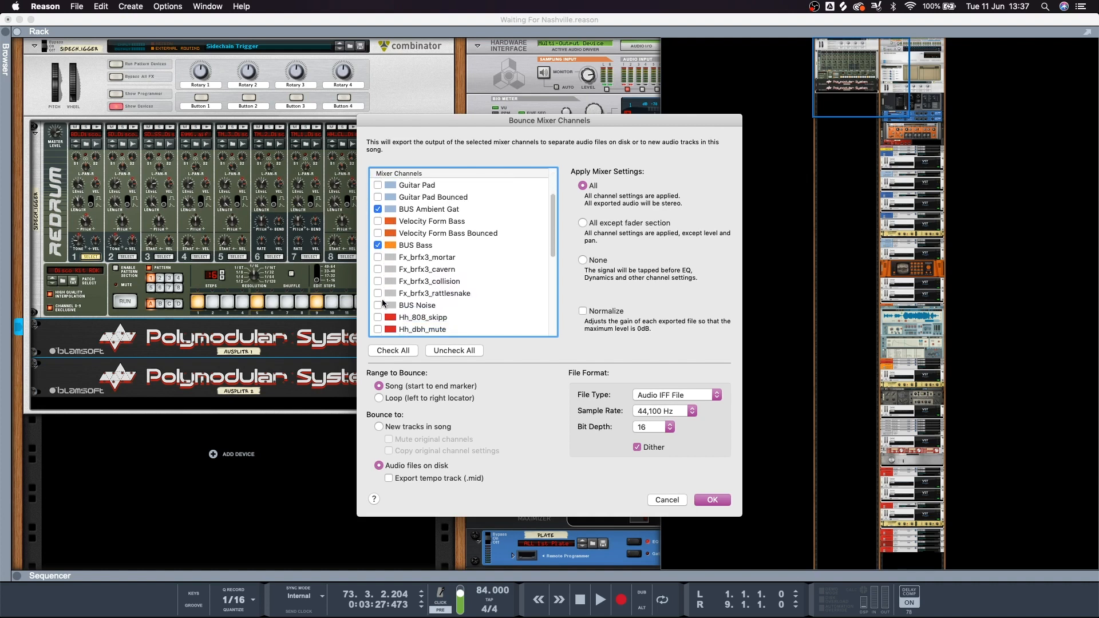
scroll(381, 308, "down", 5)
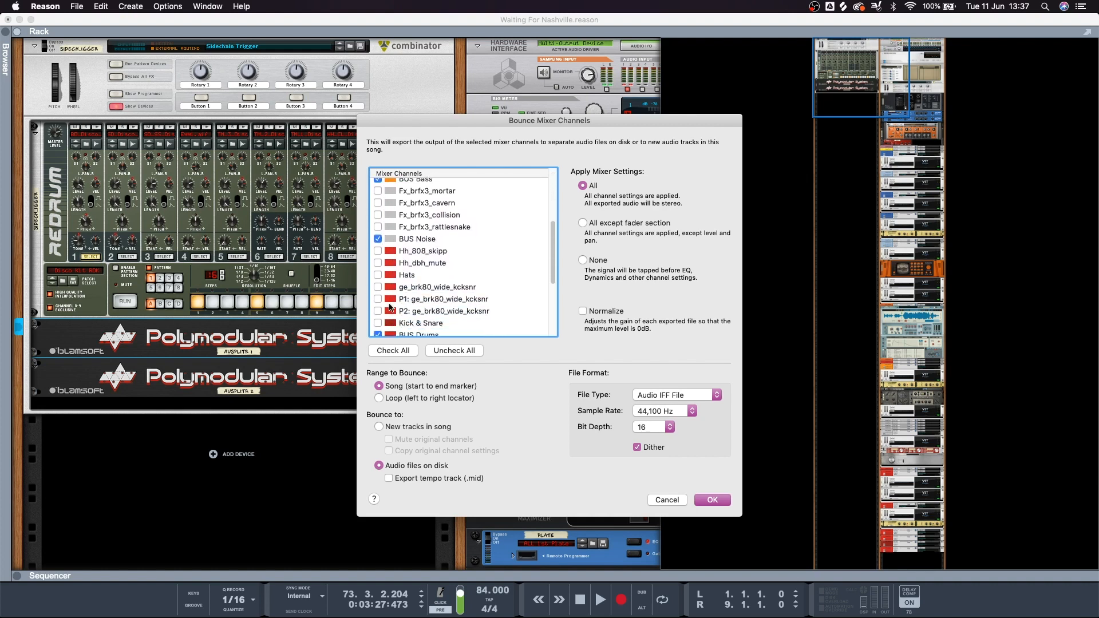
scroll(381, 222, "up", 8)
scroll(467, 292, "down", 5)
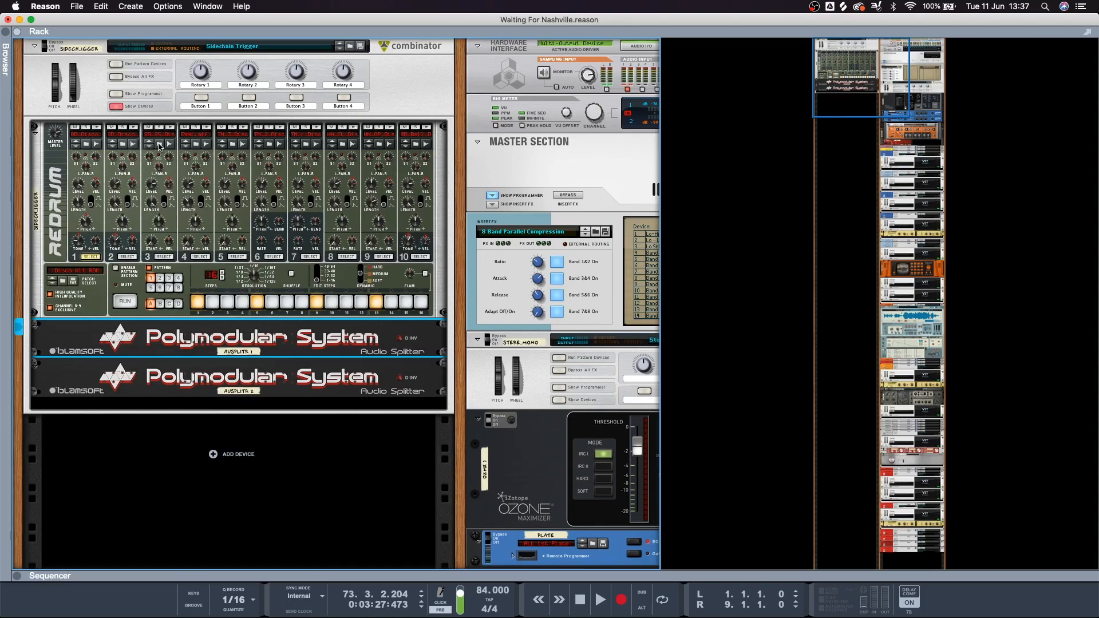
Examine the Sidechain Trigger track's notes against the kick and snare and hi-hat clips in the sequencer.
key("F7")
scroll(701, 384, "down", 3)
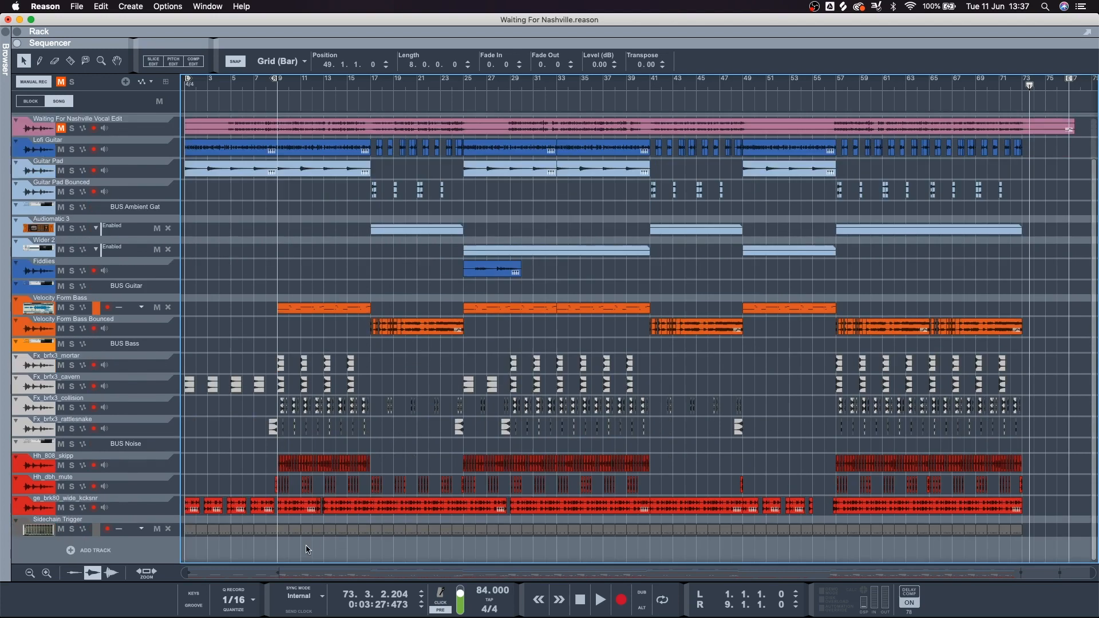
left_click(46, 573)
left_click(46, 573)
scroll(145, 426, "down", 8)
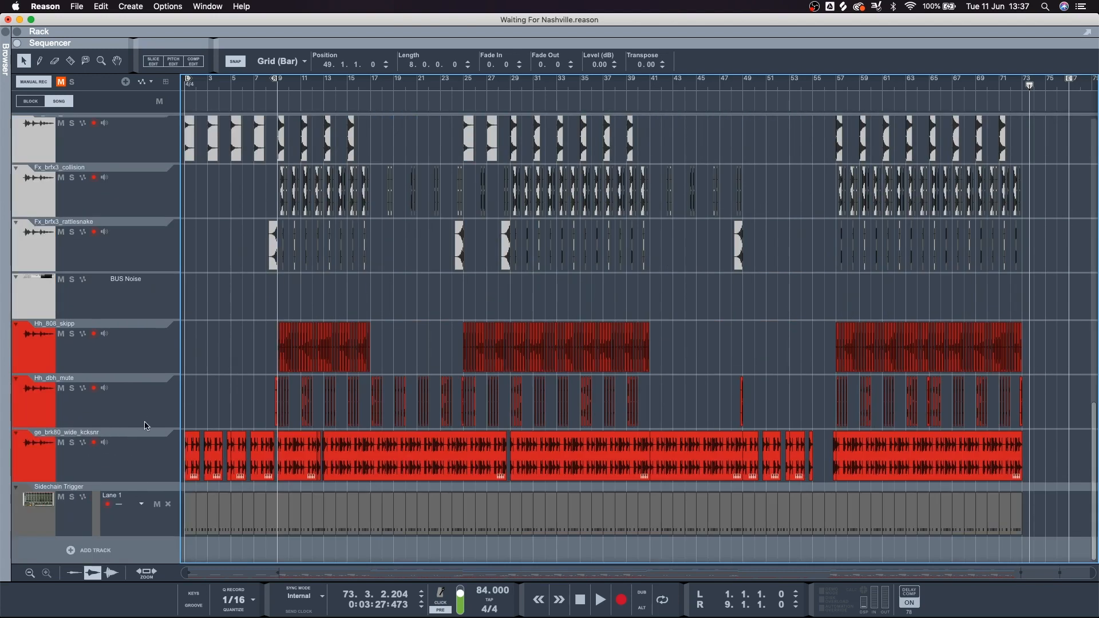
scroll(249, 493, "up", 4)
scroll(271, 481, "left", 1)
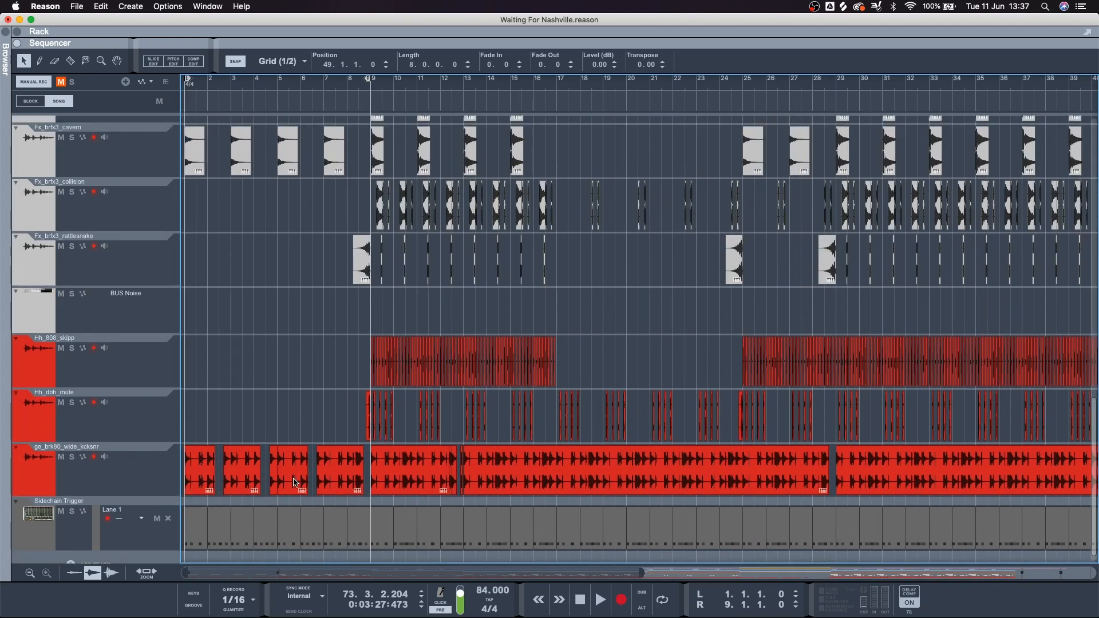
scroll(296, 509, "up", 4)
scroll(389, 540, "down", 1)
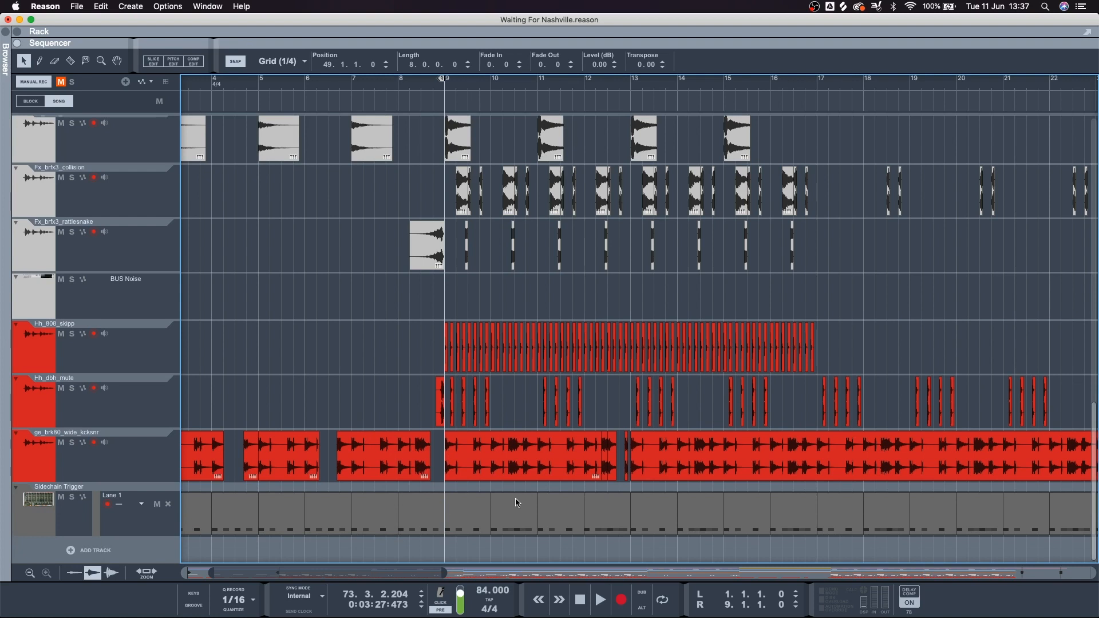
Inspect the Sidechain Trigger's rear wiring and the side chain inputs of BUS Noise available to a splitter output.
key("F6")
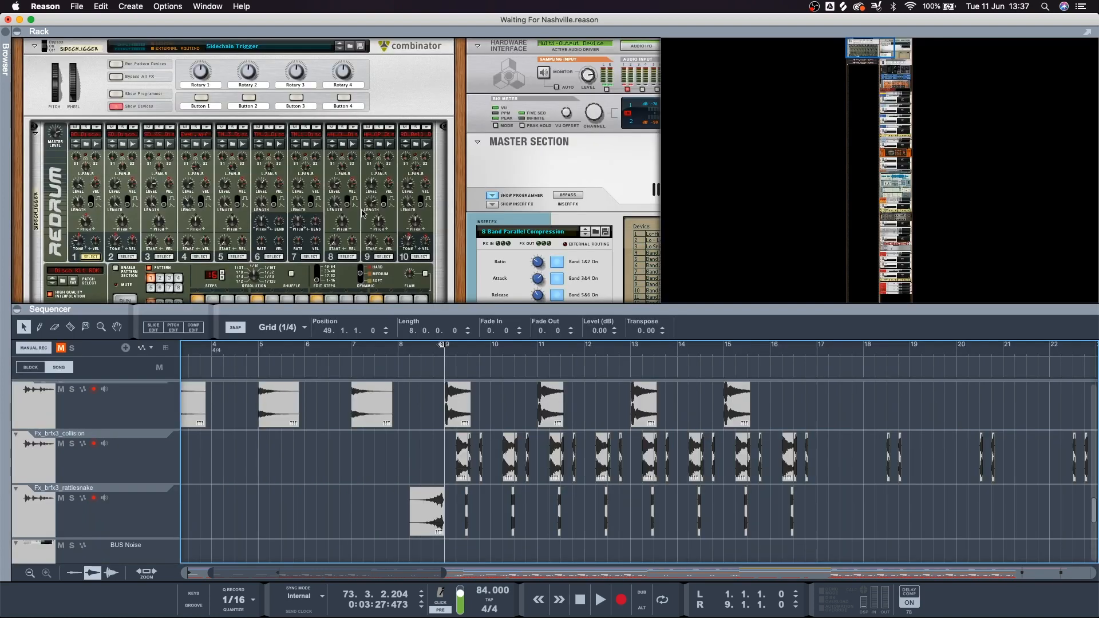
left_click_drag(334, 310, 332, 399)
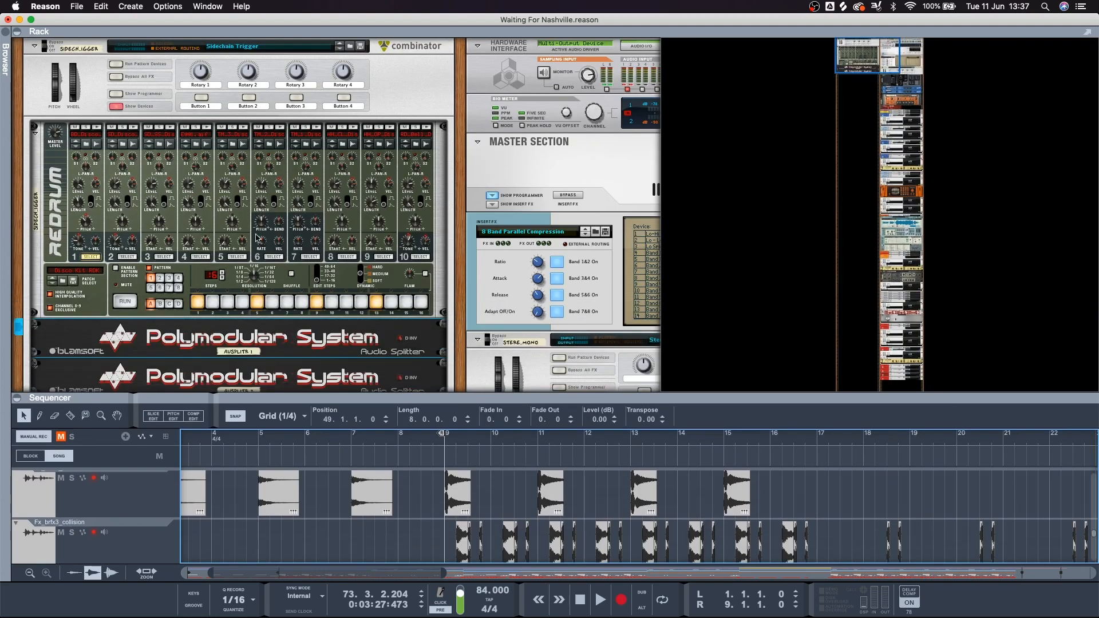
scroll(194, 258, "down", 2)
scroll(190, 261, "down", 1)
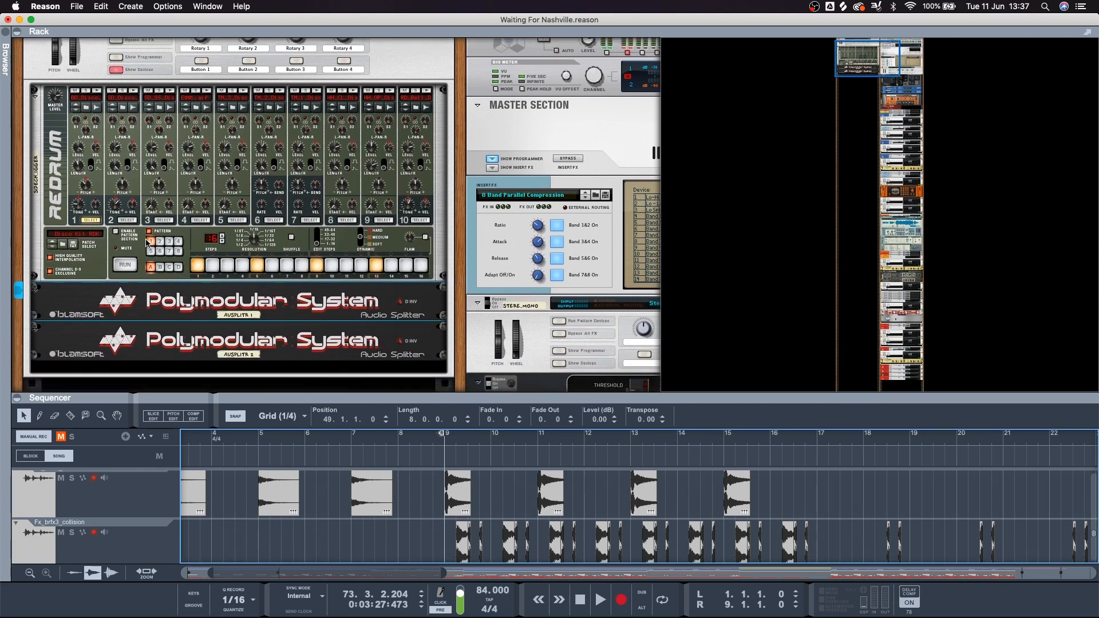
key("Tab")
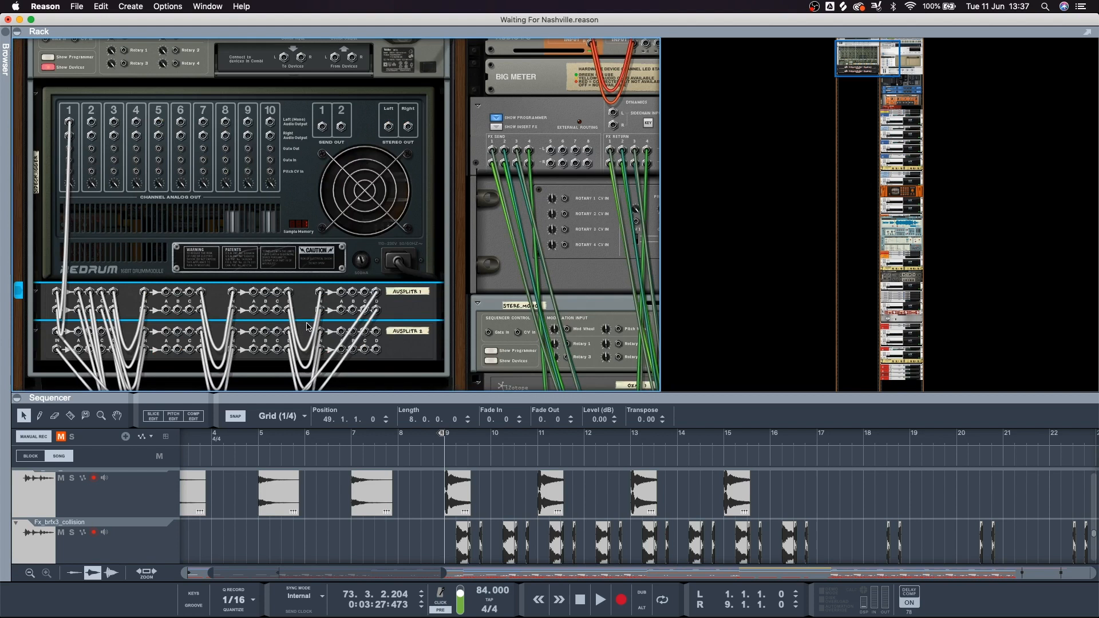
left_click(165, 298)
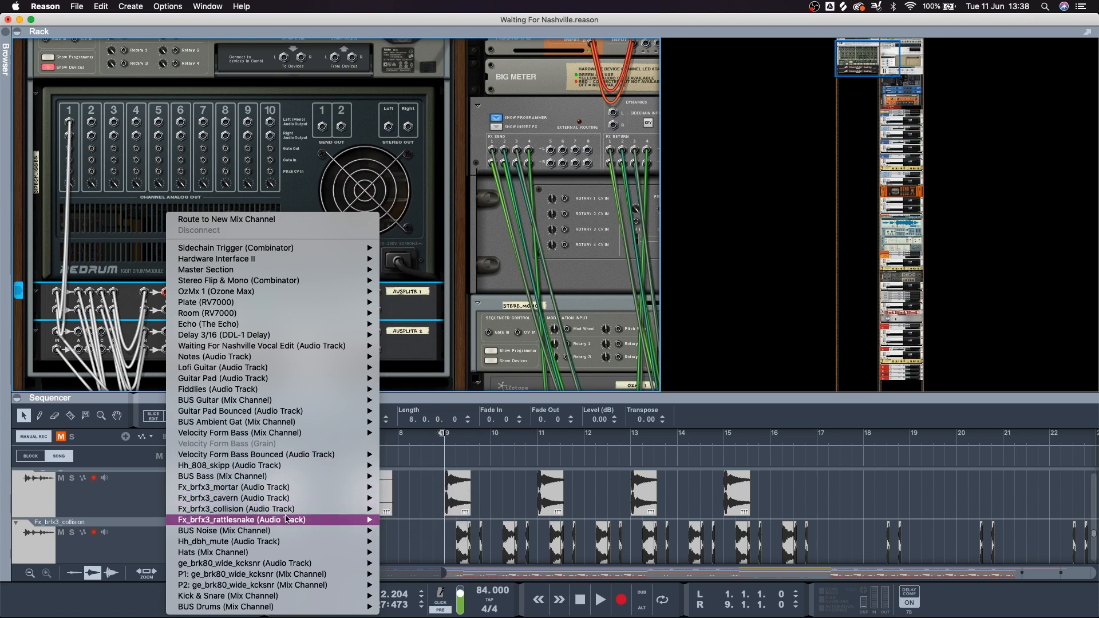
mouse_move(286, 522)
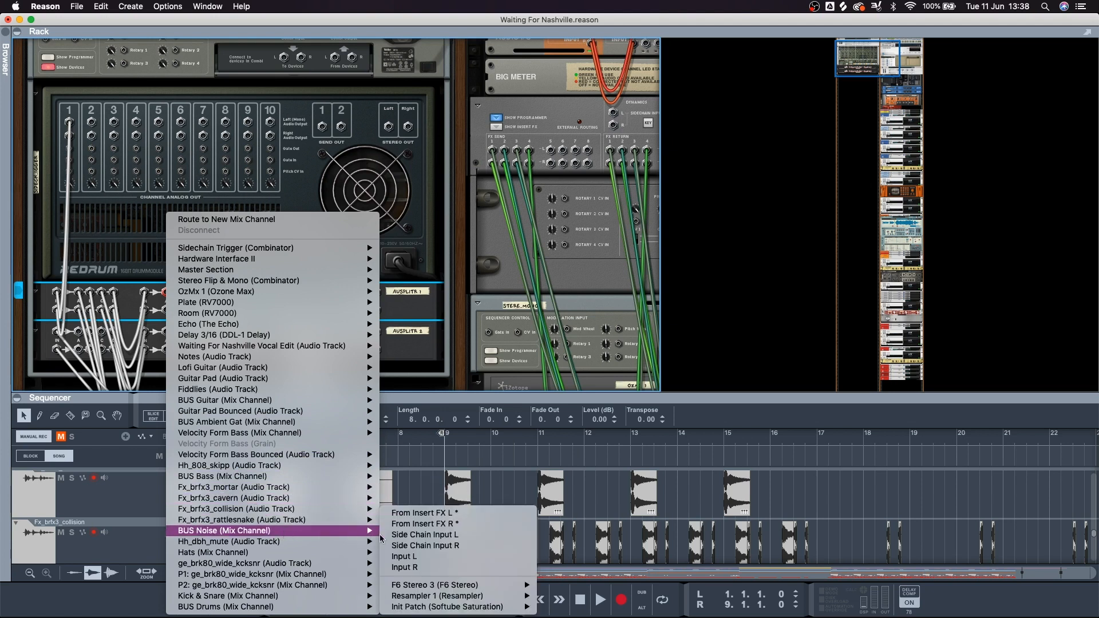
left_click(788, 239)
Examine the mixer's dynamics and EQ sections, including the BUS Noise channel and the P1 and P2 kick and snare channels.
key("F7")
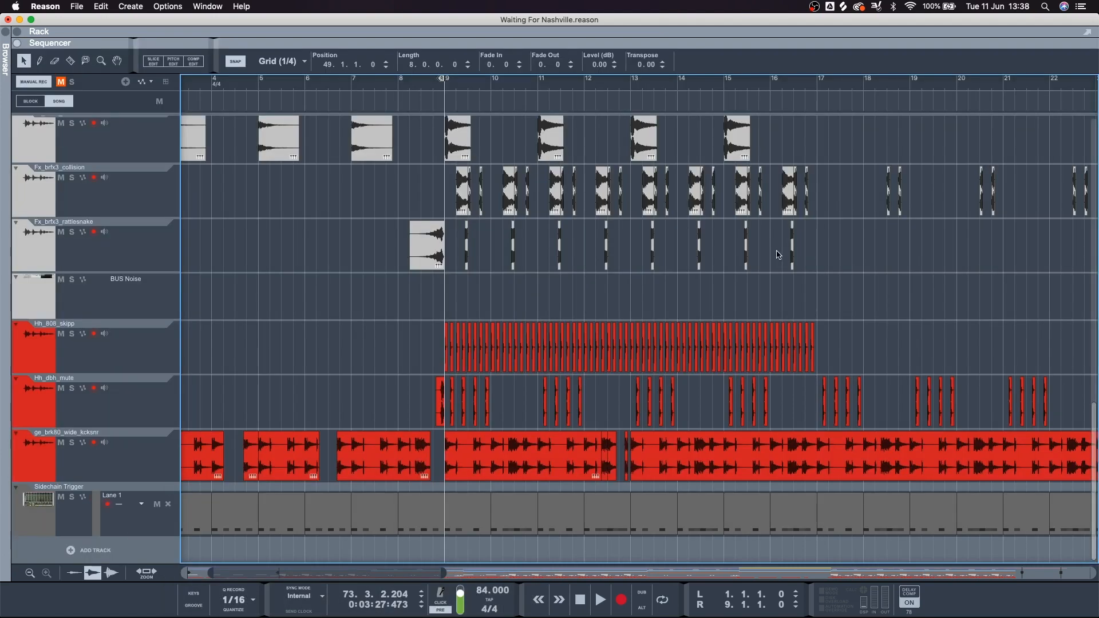
key("F5")
scroll(726, 268, "up", 10)
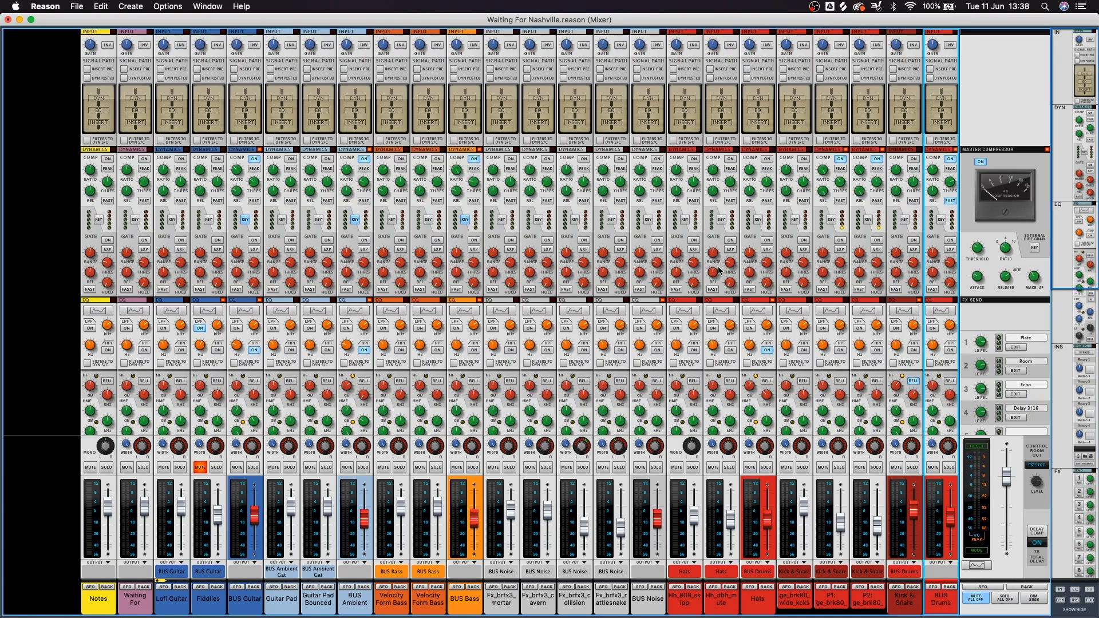
scroll(347, 325, "down", 5)
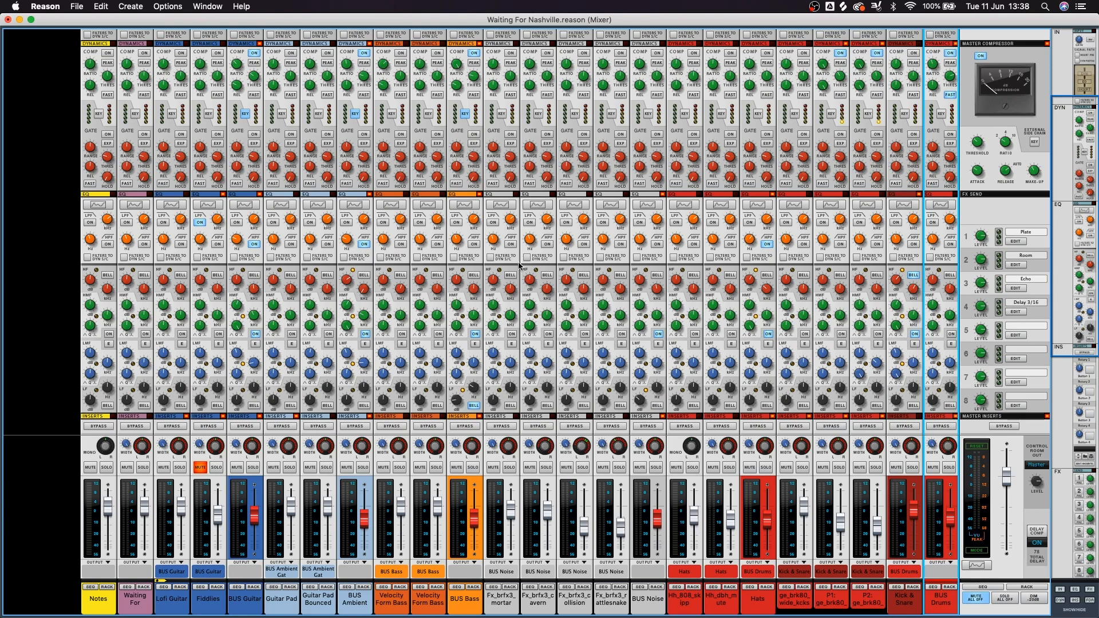
scroll(520, 266, "down", 1)
left_click(648, 602)
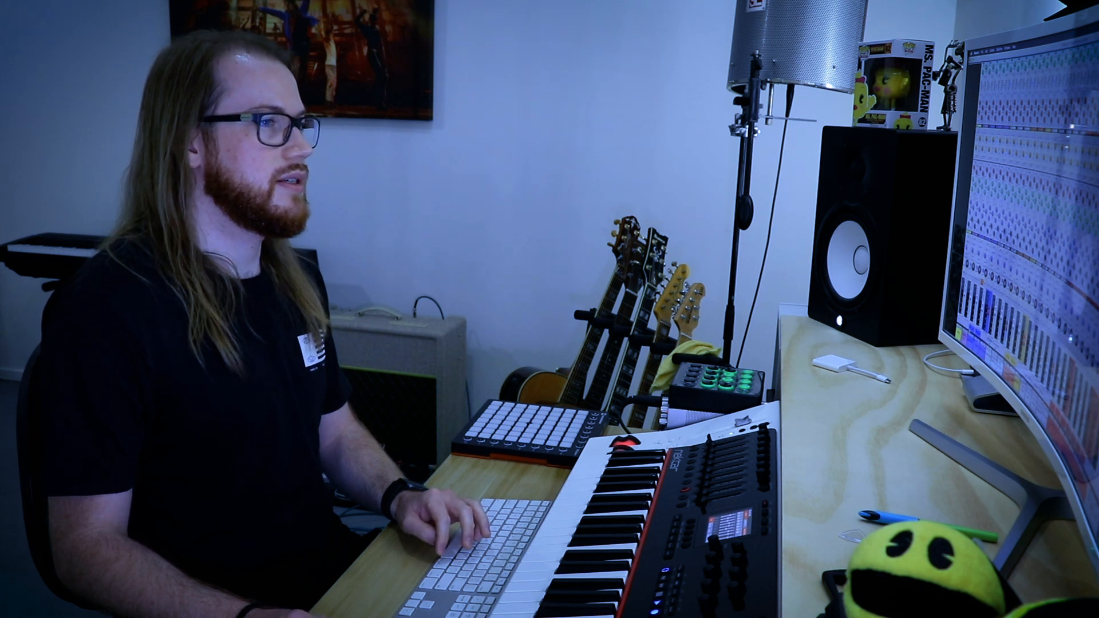
left_click(843, 601)
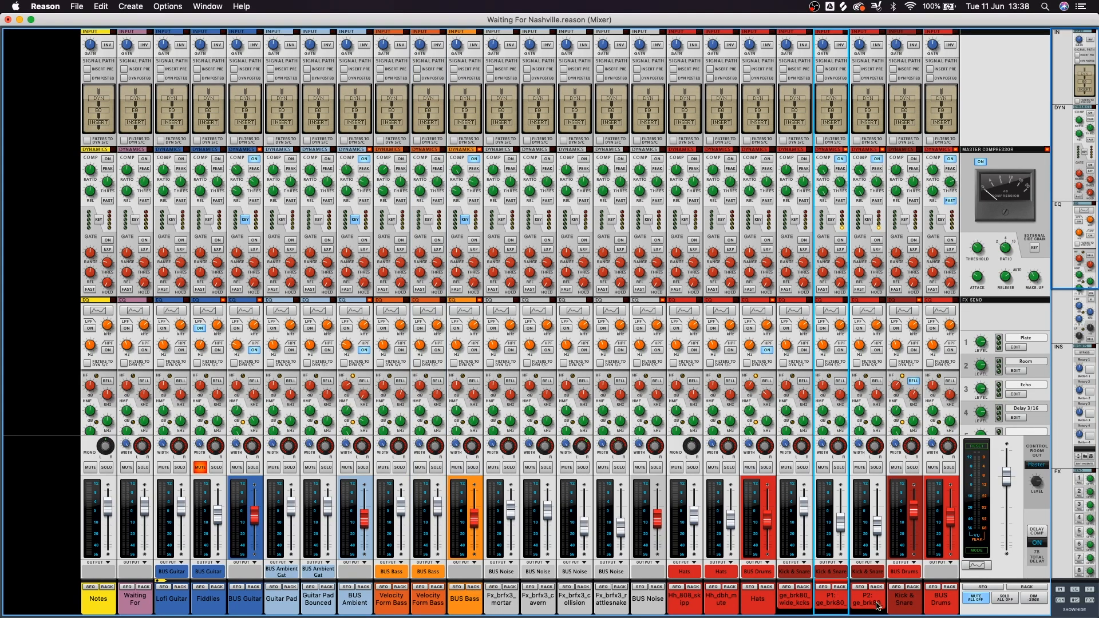
left_click(877, 605)
left_click(837, 605)
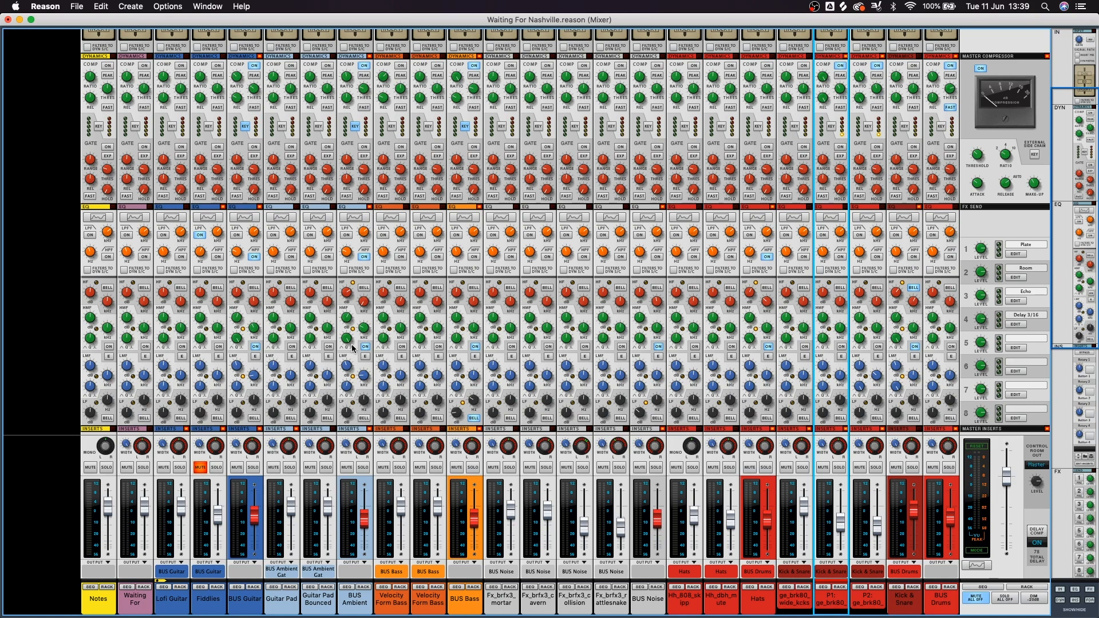
Show the BUS Bass channel in the rack and examine the front panels of its insert effects.
scroll(444, 365, "up", 1)
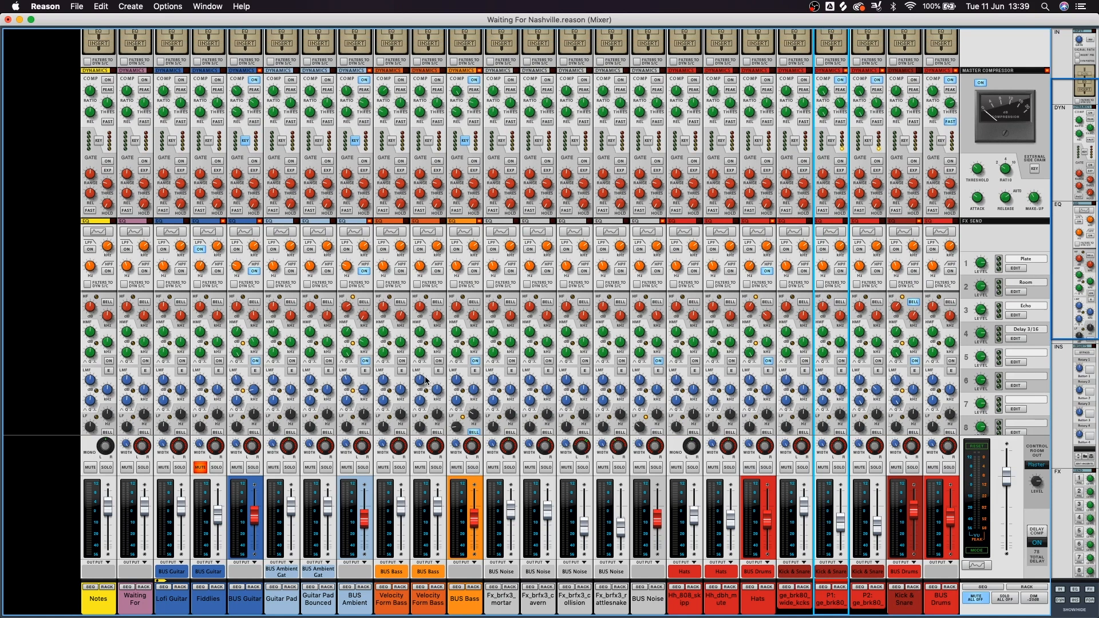
mouse_move(304, 358)
left_click(474, 587)
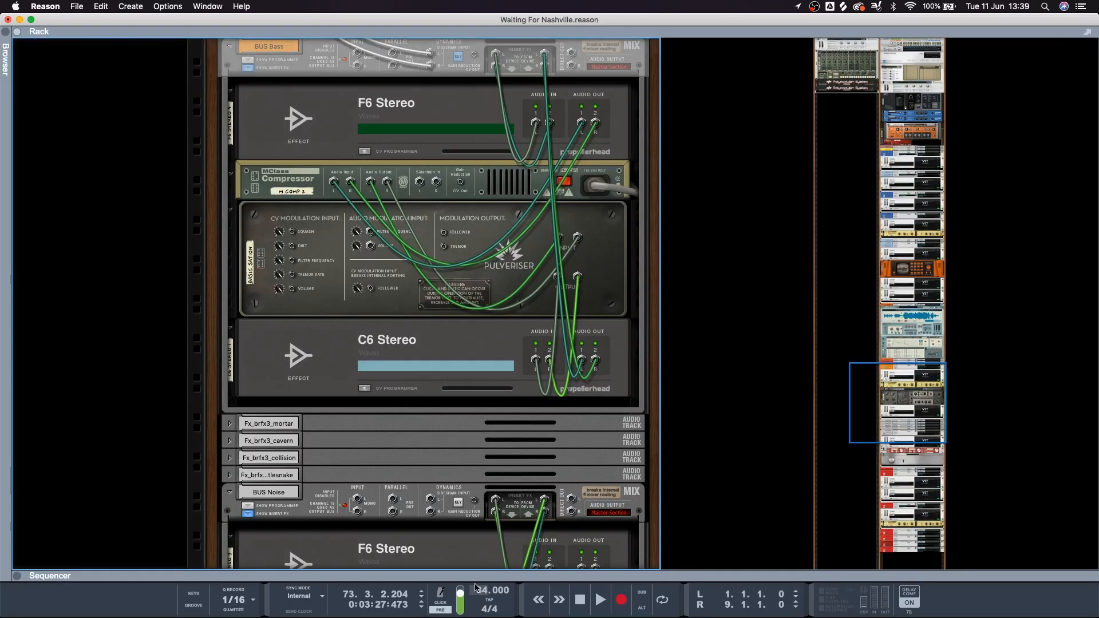
scroll(460, 439, "up", 5)
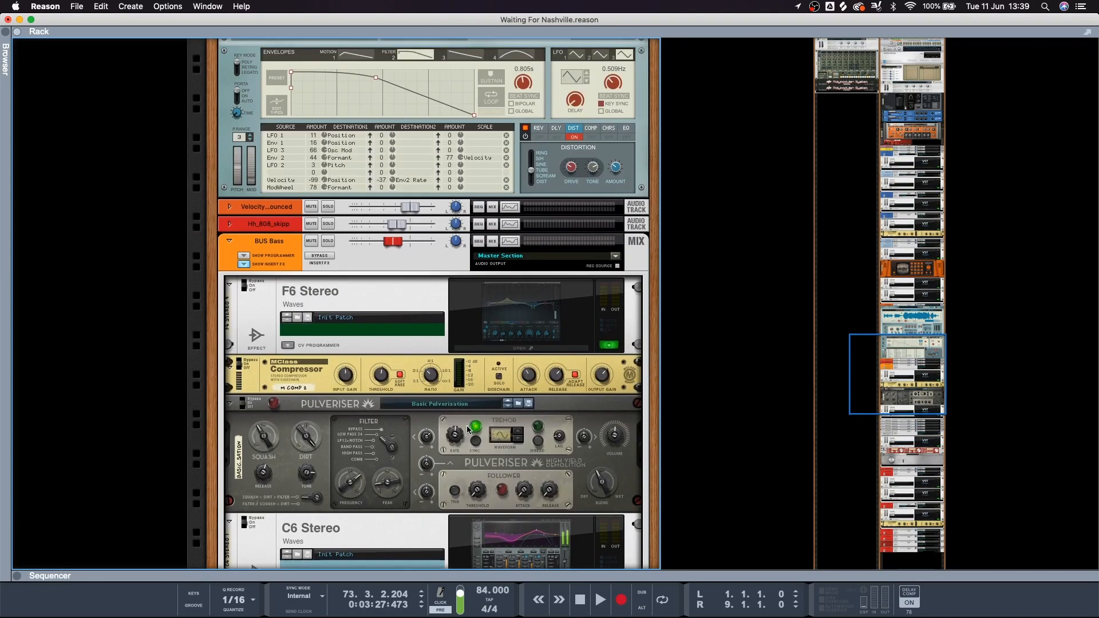
scroll(444, 400, "down", 2)
scroll(286, 257, "down", 2)
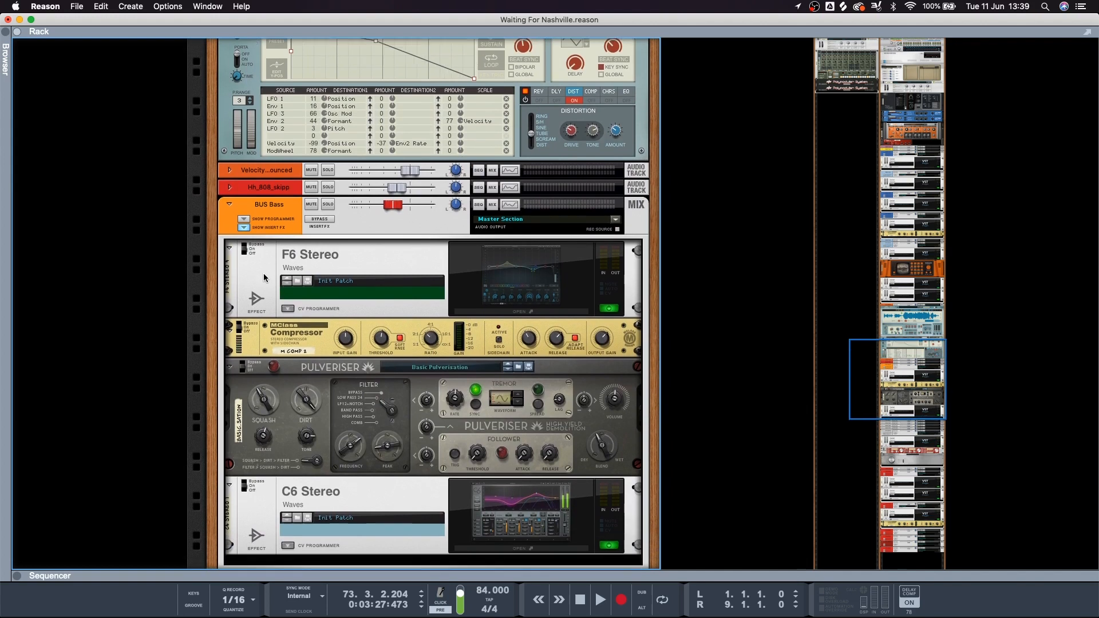
scroll(243, 225, "down", 2)
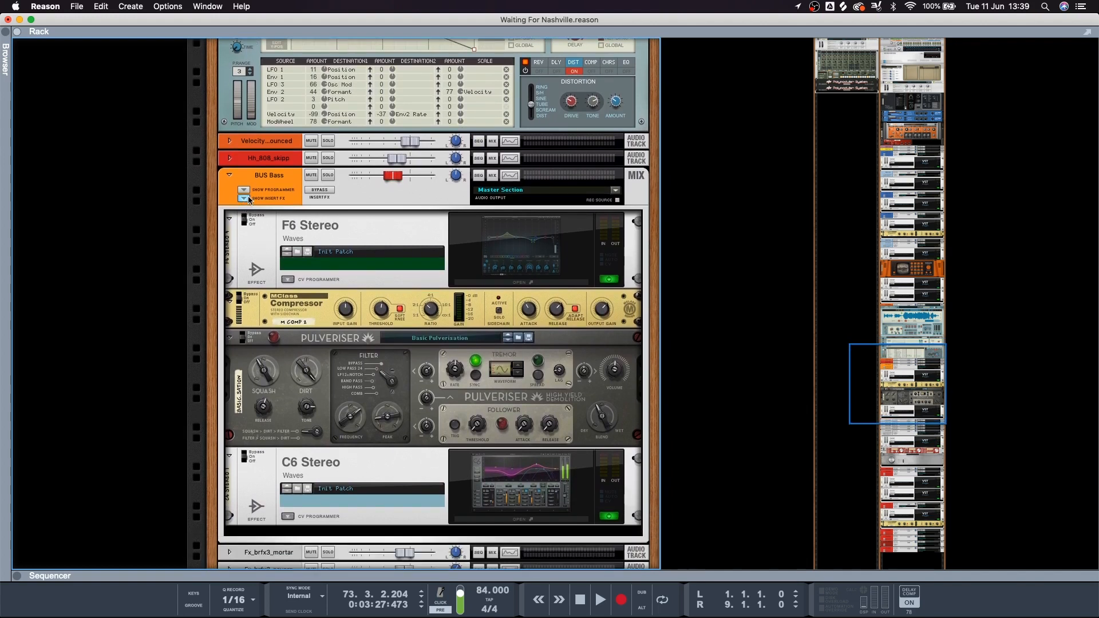
scroll(348, 331, "down", 1)
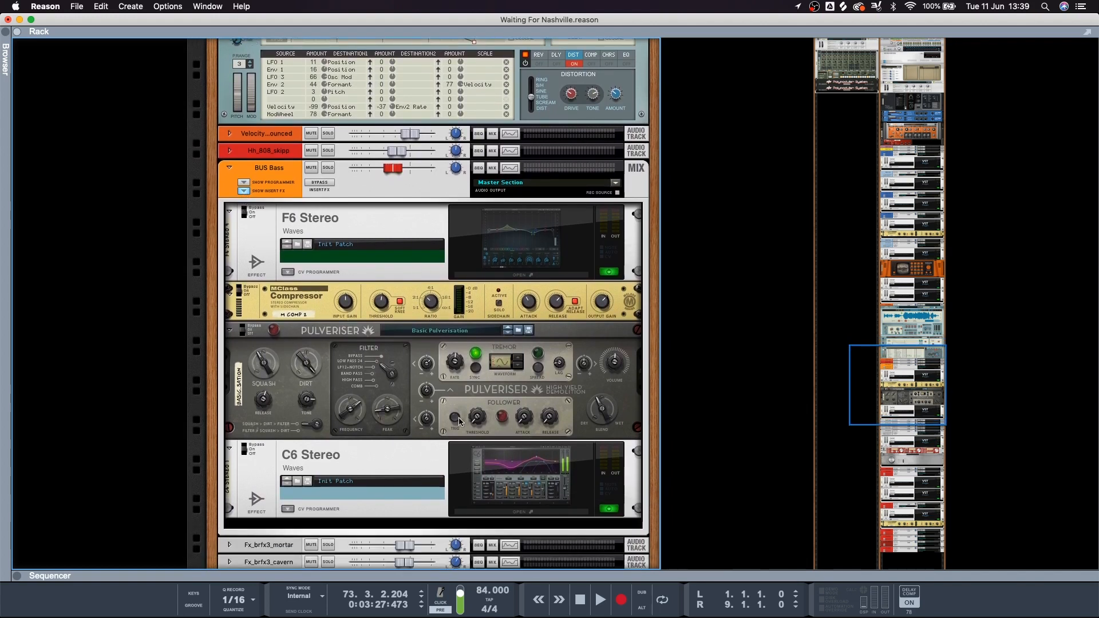
scroll(372, 263, "down", 2)
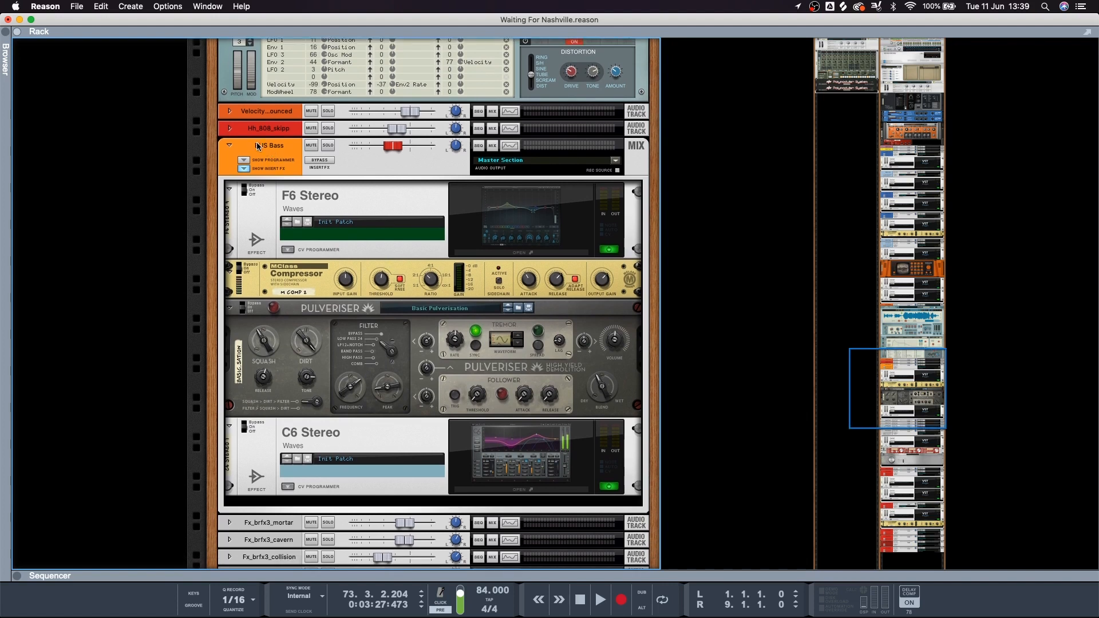
Inspect the F6 Stereo equalizer on BUS Bass, close it and open the C6 Stereo plugin.
double_click(549, 223)
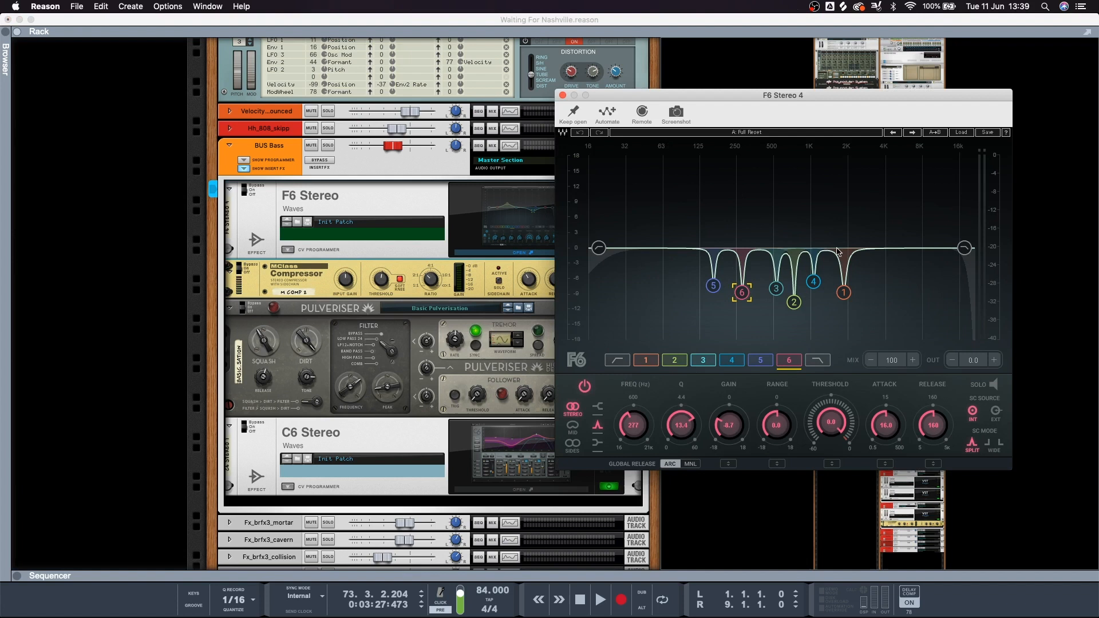
left_click(563, 96)
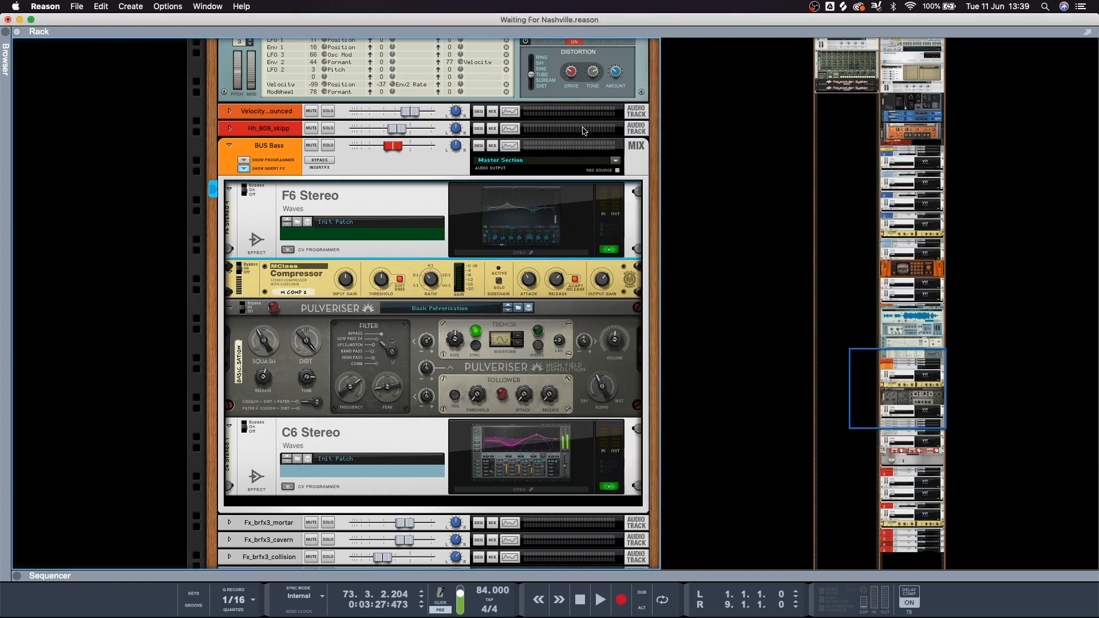
scroll(464, 312, "down", 1)
scroll(486, 272, "down", 2)
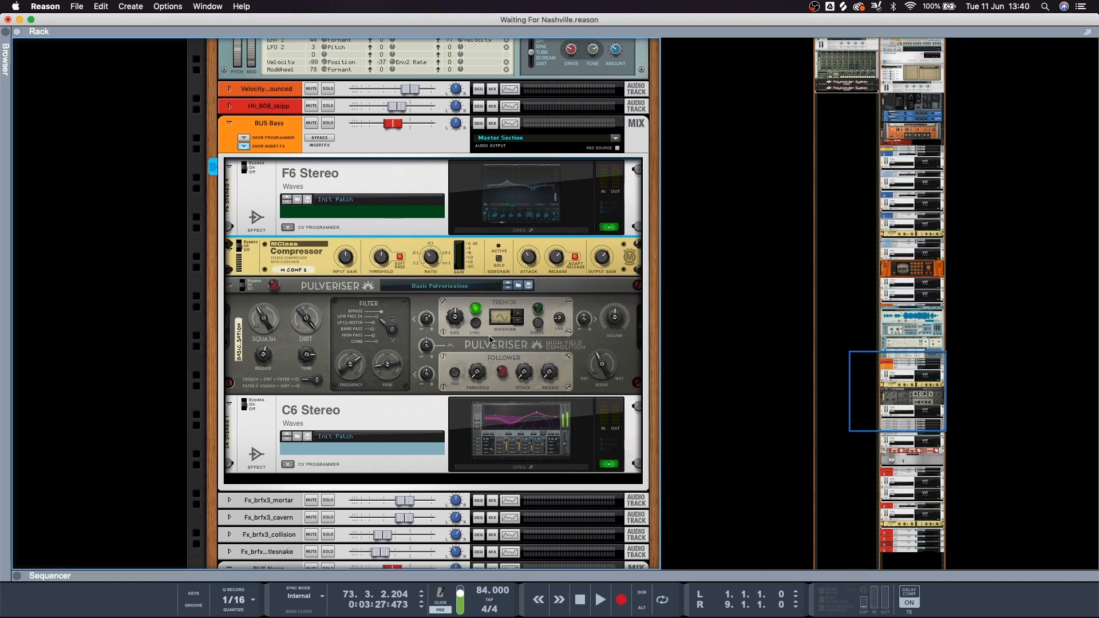
left_click(536, 423)
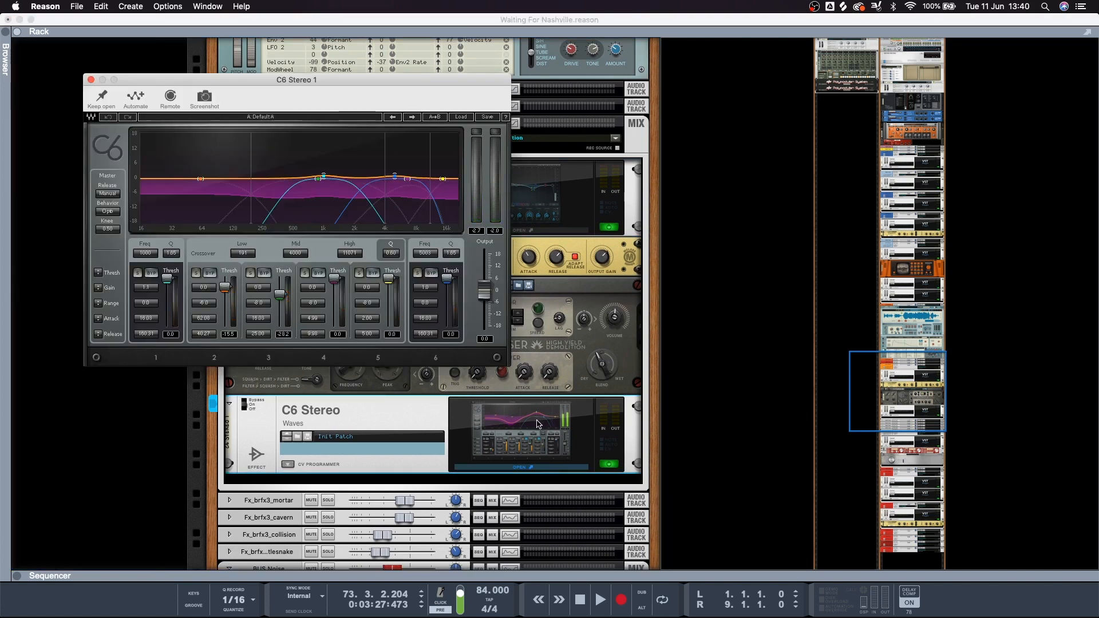
Close the C6 Stereo plugin and view the Grain instrument on the Velocity Form Bass channel in the rack.
left_click(90, 80)
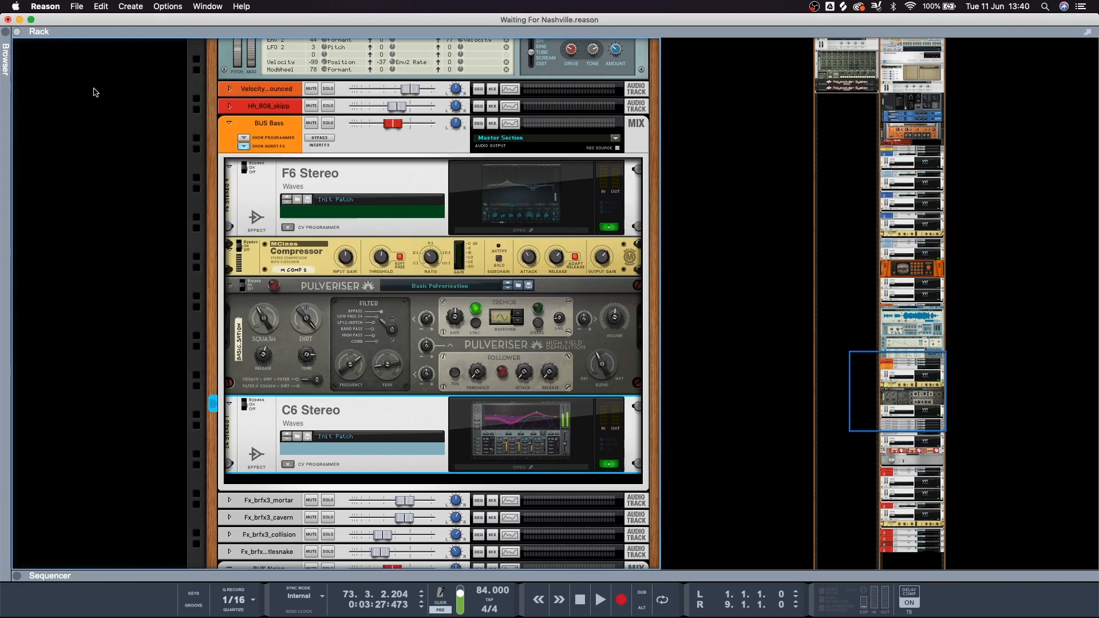
scroll(667, 458, "up", 4)
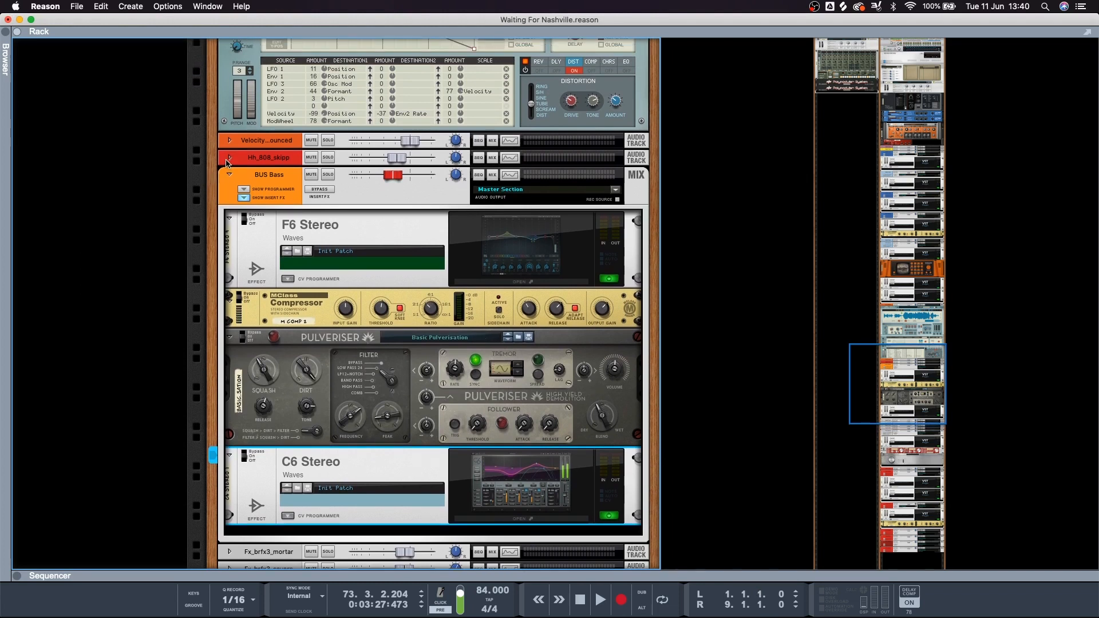
left_click(228, 146)
scroll(228, 145, "up", 10)
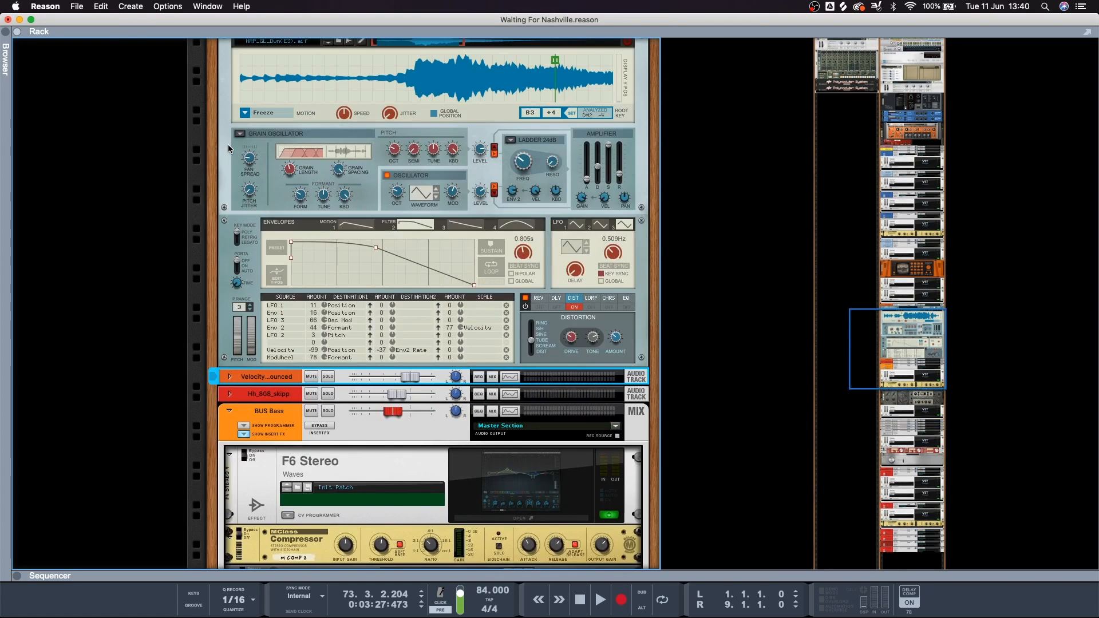
scroll(234, 161, "up", 3)
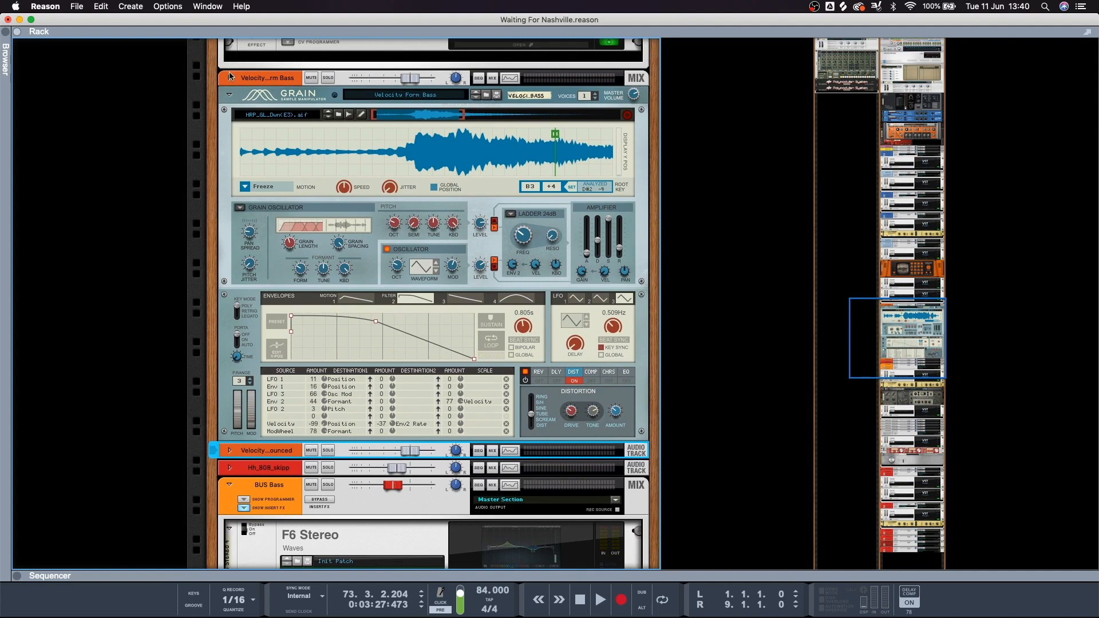
left_click(230, 77)
Review the two Velocity Form Bass channels and BUS Bass in the mixer, and show BUS Bass in the rack.
key("F5")
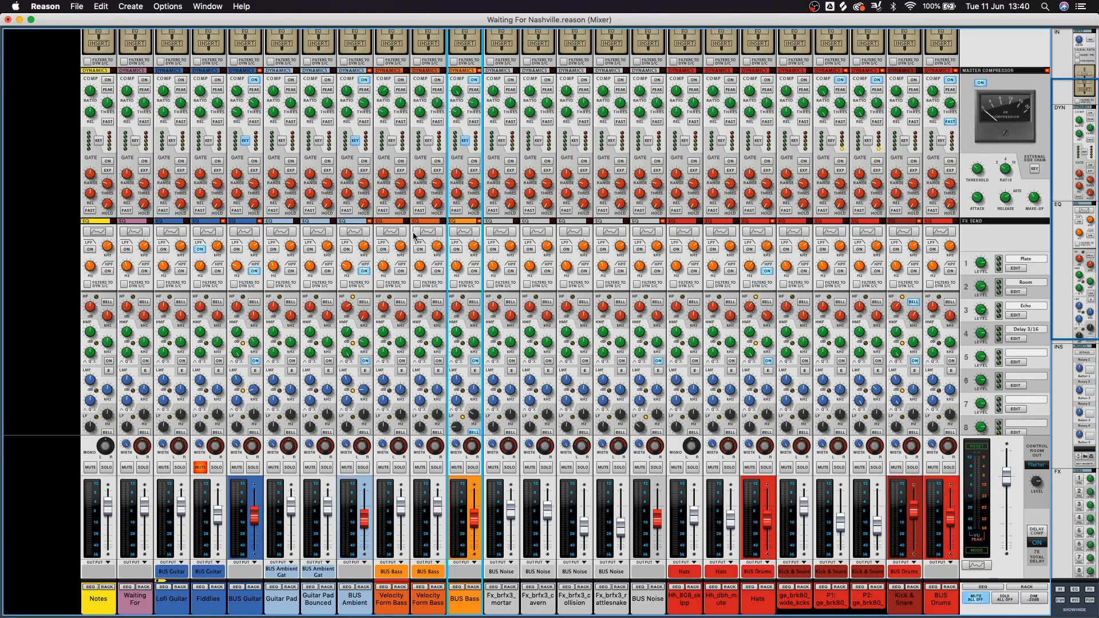
left_click(462, 600)
left_click(393, 603)
left_click(414, 604)
left_click(398, 606)
left_click(420, 608)
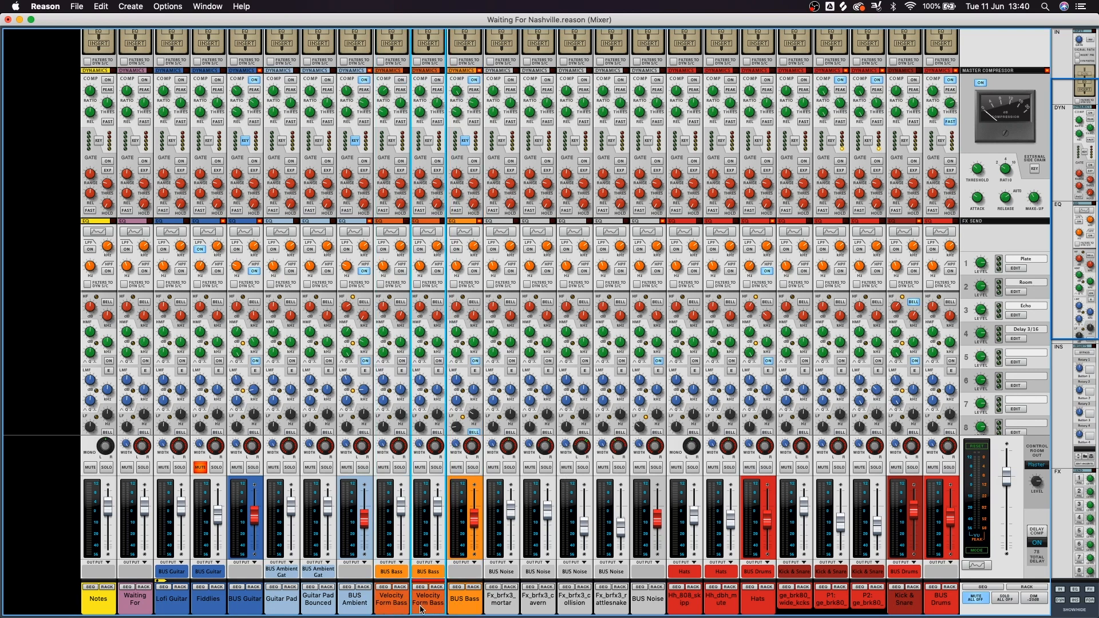
left_click(471, 600)
left_click(475, 586)
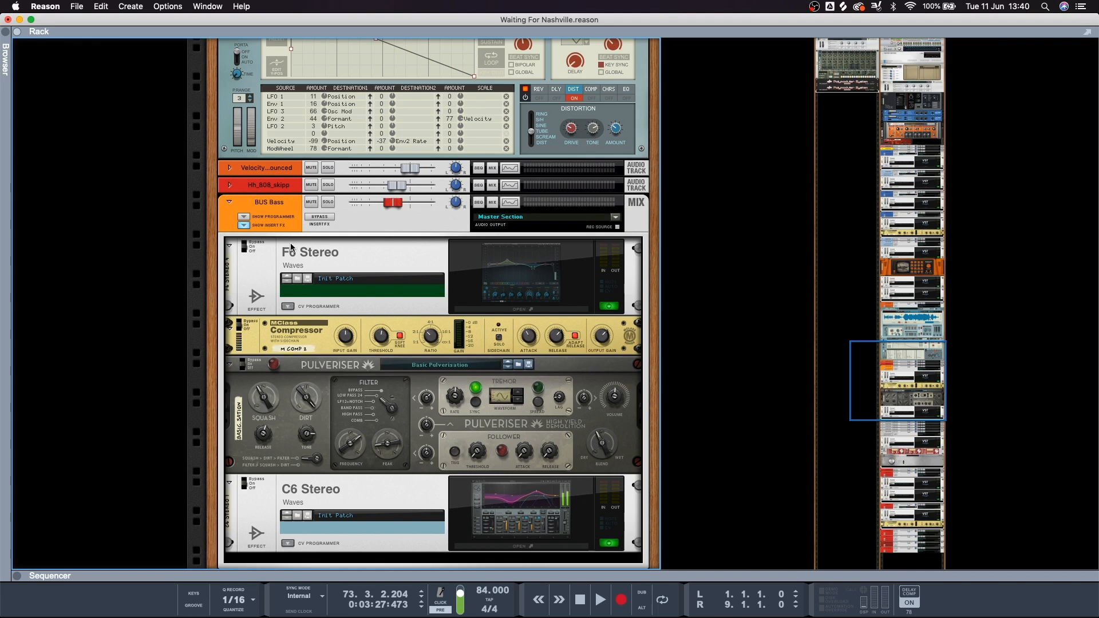
key("F7")
key("F5")
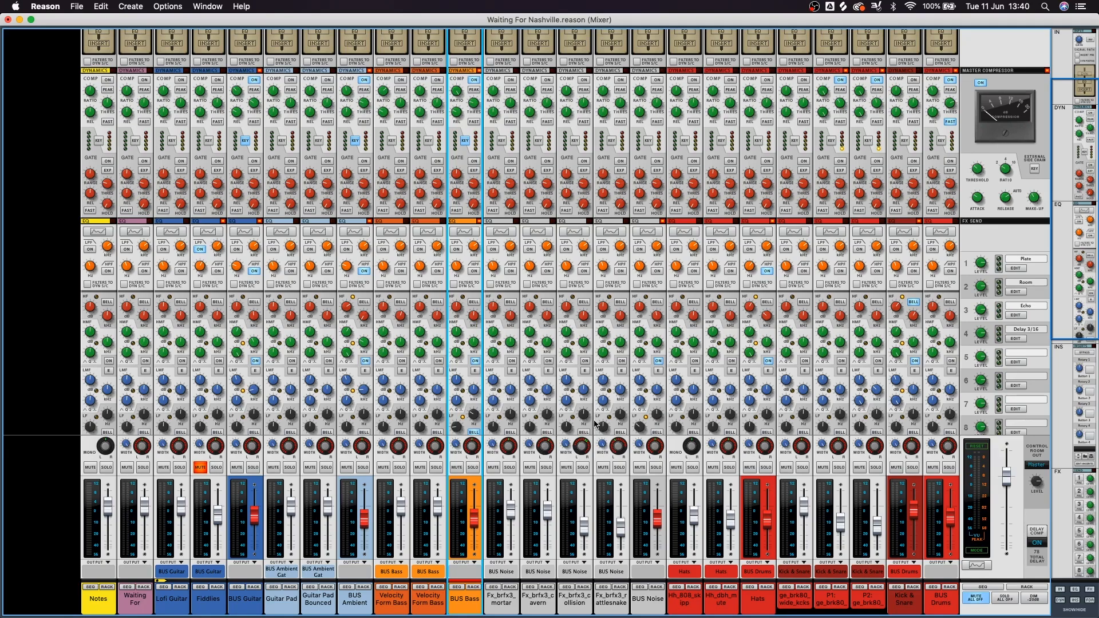
Show the Hats bus in the rack and inspect the F6 Stereo equalizers on Hats and the kick and snare audio track.
left_click(748, 609)
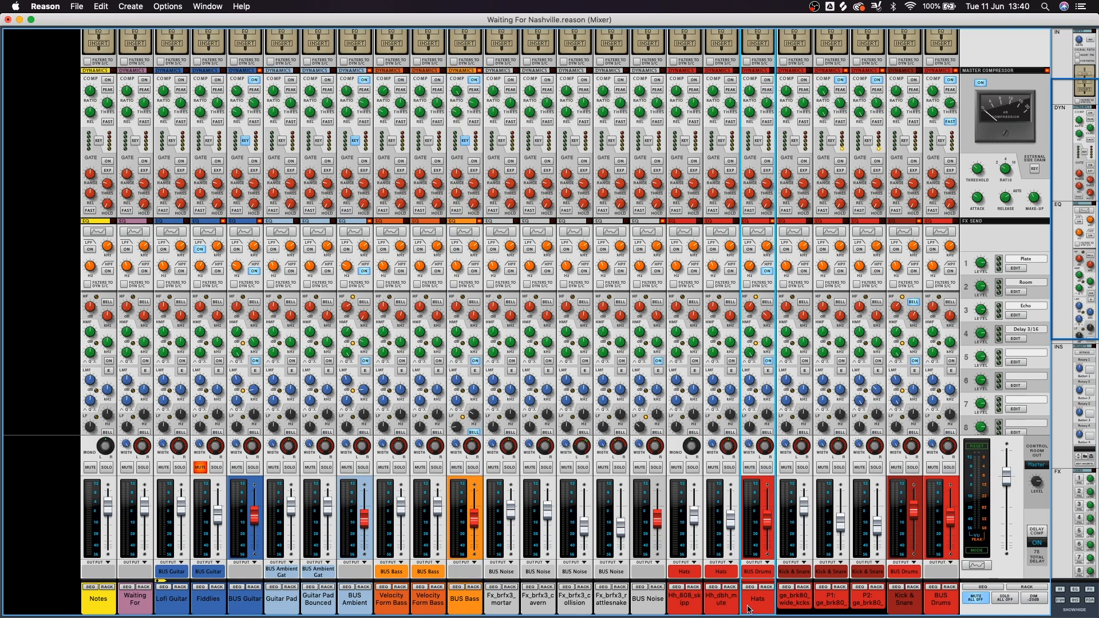
left_click(767, 589)
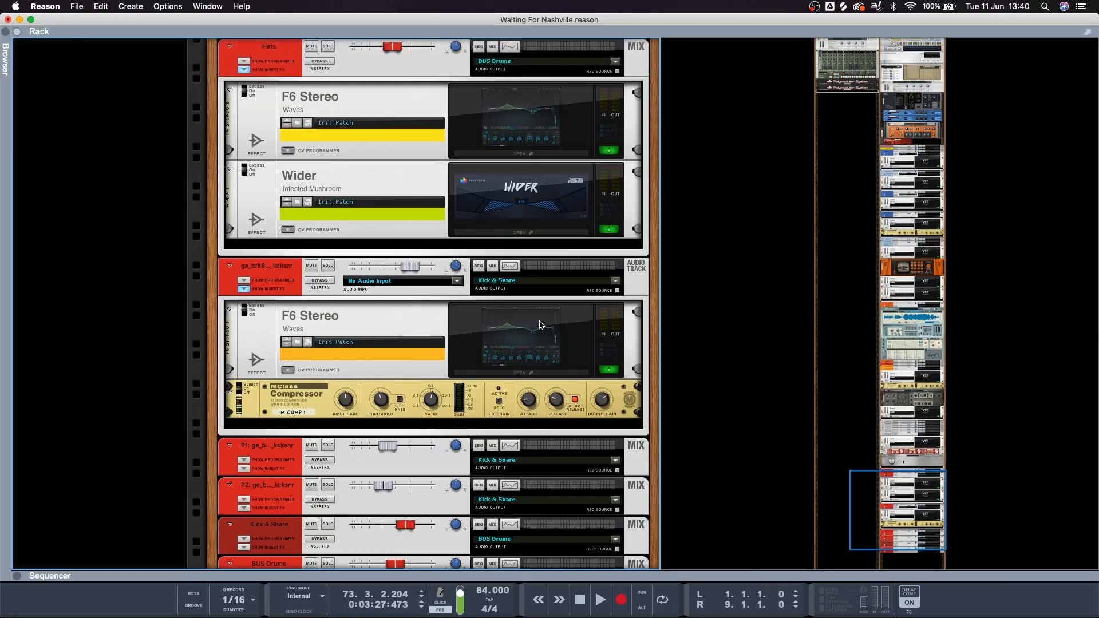
scroll(541, 325, "up", 2)
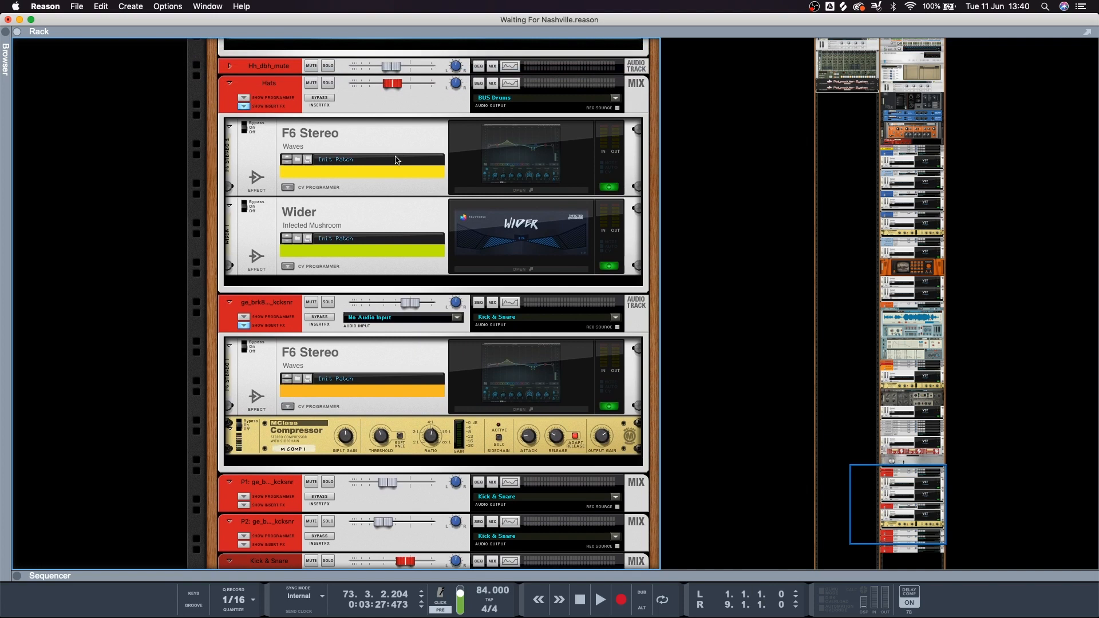
left_click(548, 173)
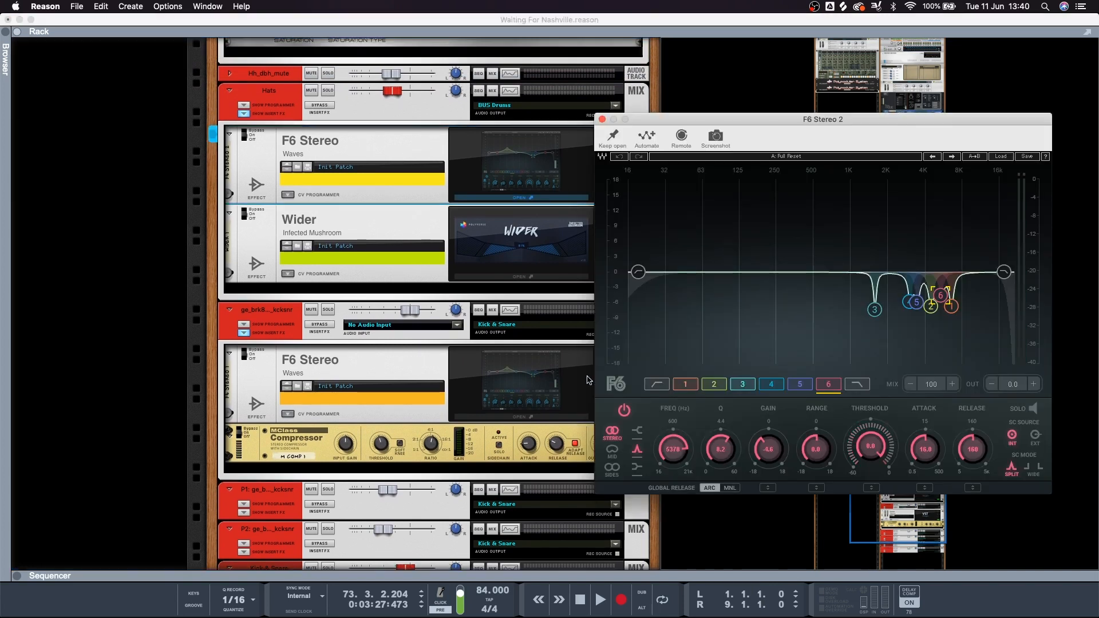
left_click(544, 408)
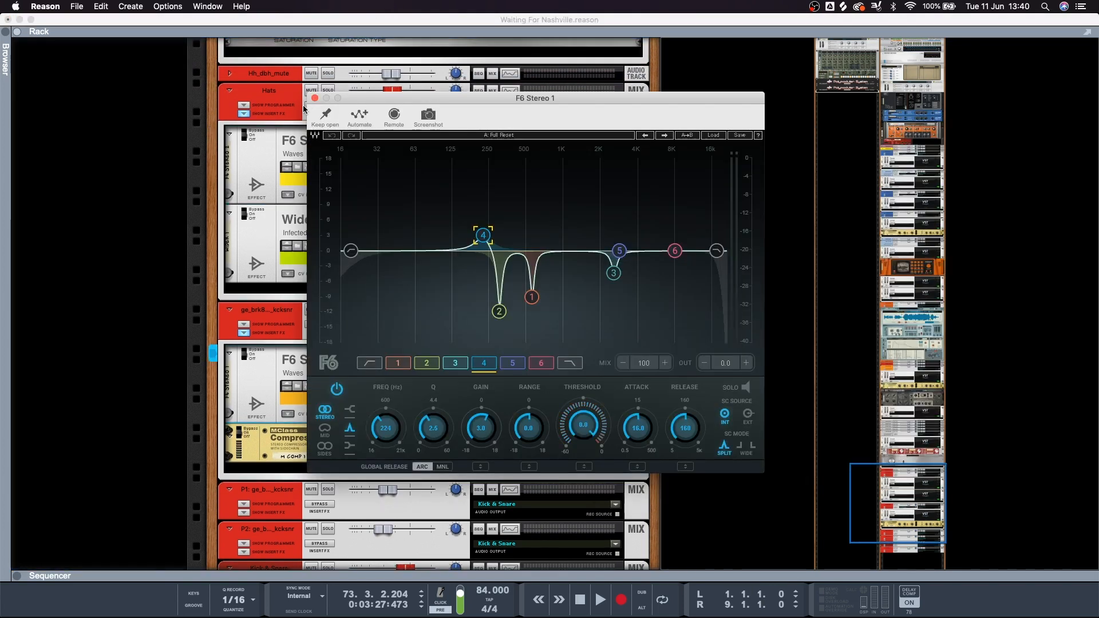
left_click(315, 98)
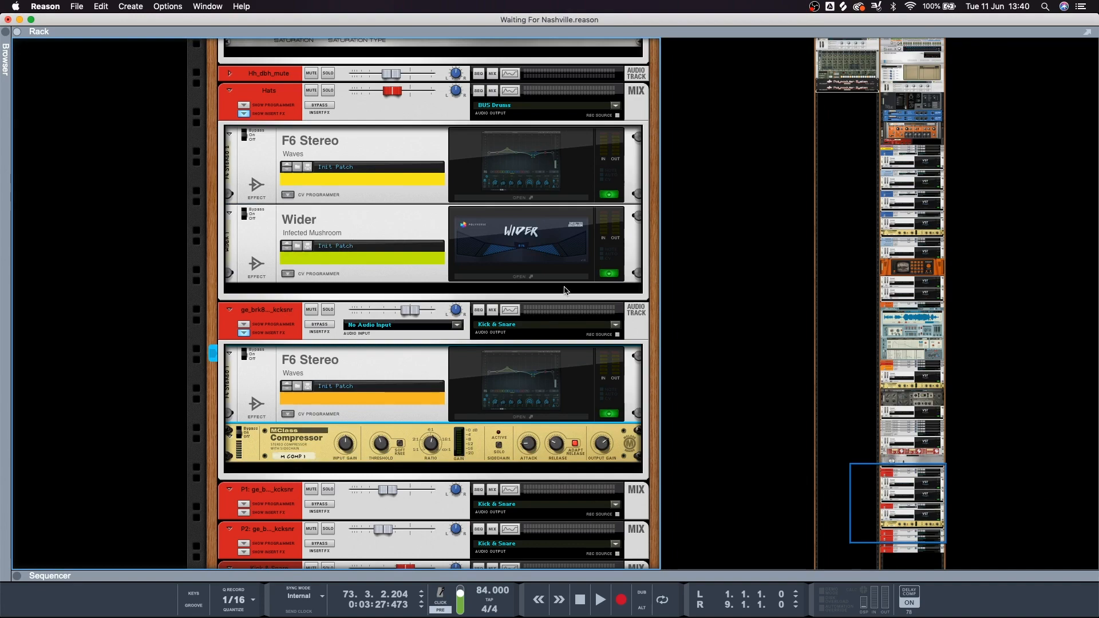
key("F5")
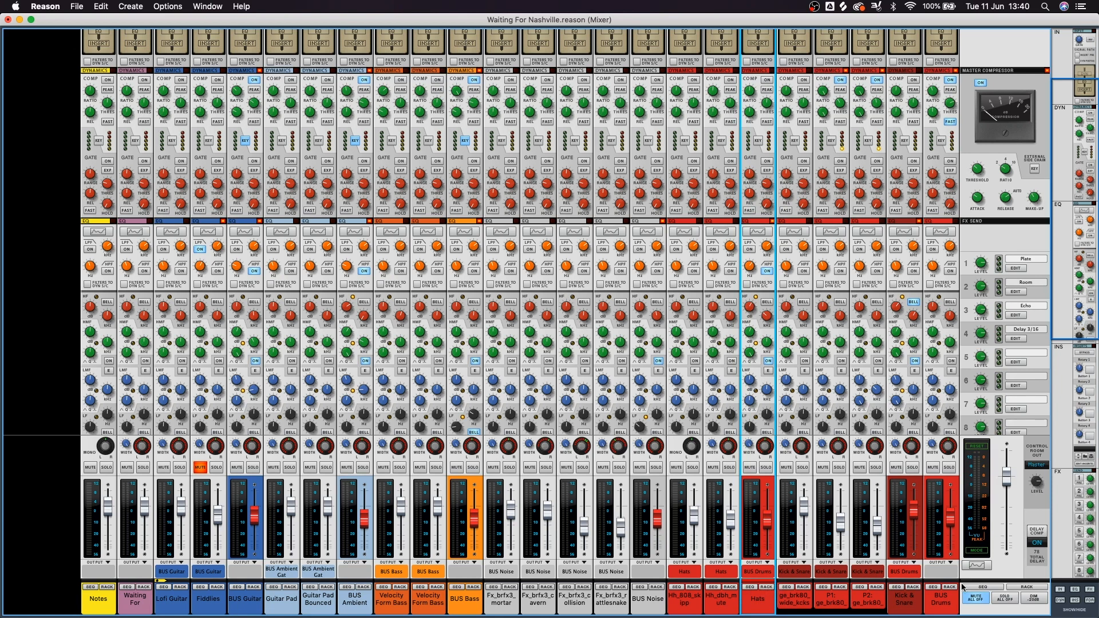
Show BUS Drums in the rack, inspect its Saturation Knob insert and hide the insert effects again.
double_click(937, 602)
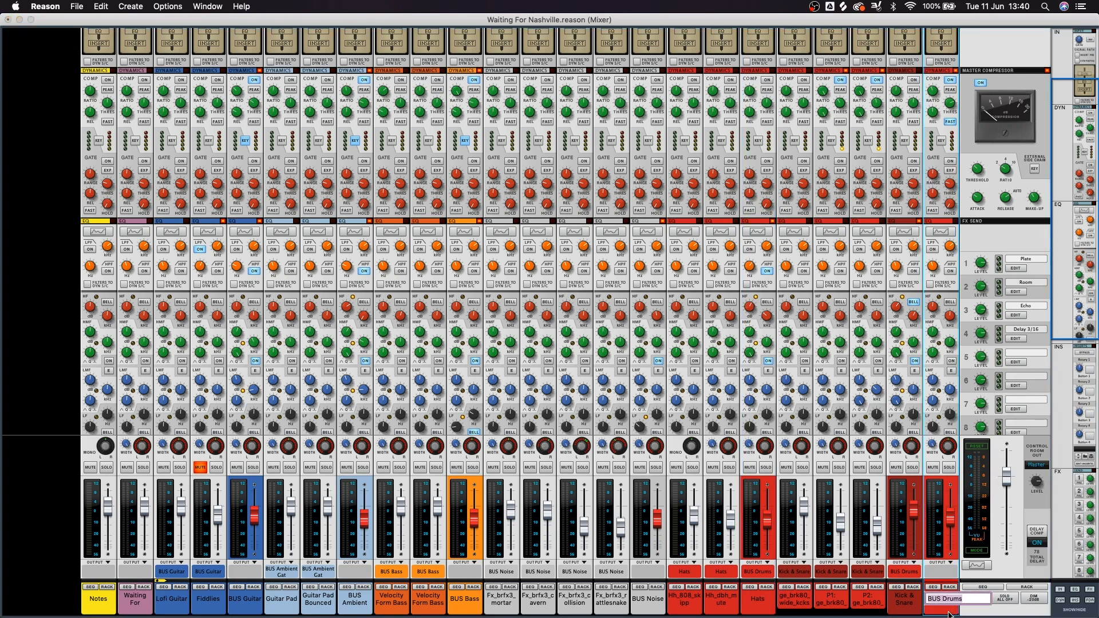
left_click(948, 612)
left_click(947, 588)
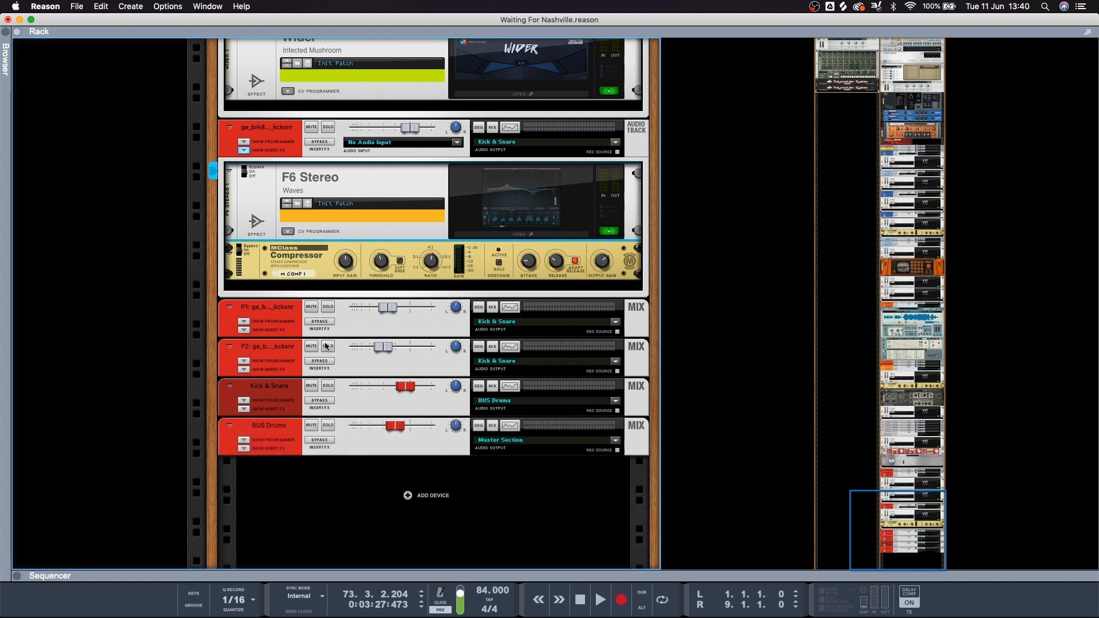
left_click(244, 448)
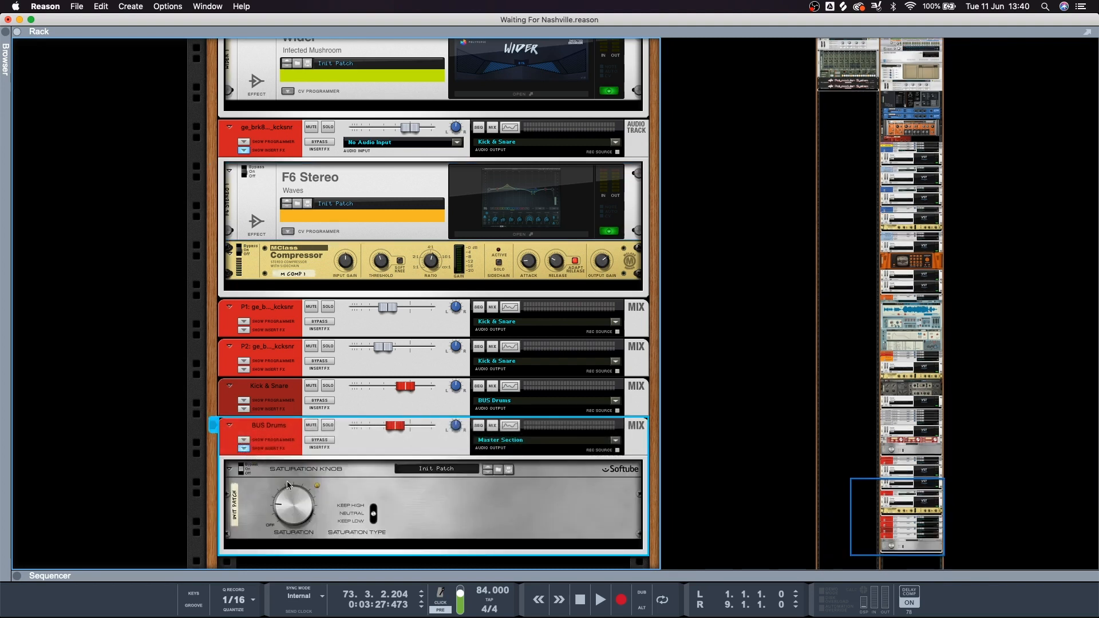
left_click(243, 449)
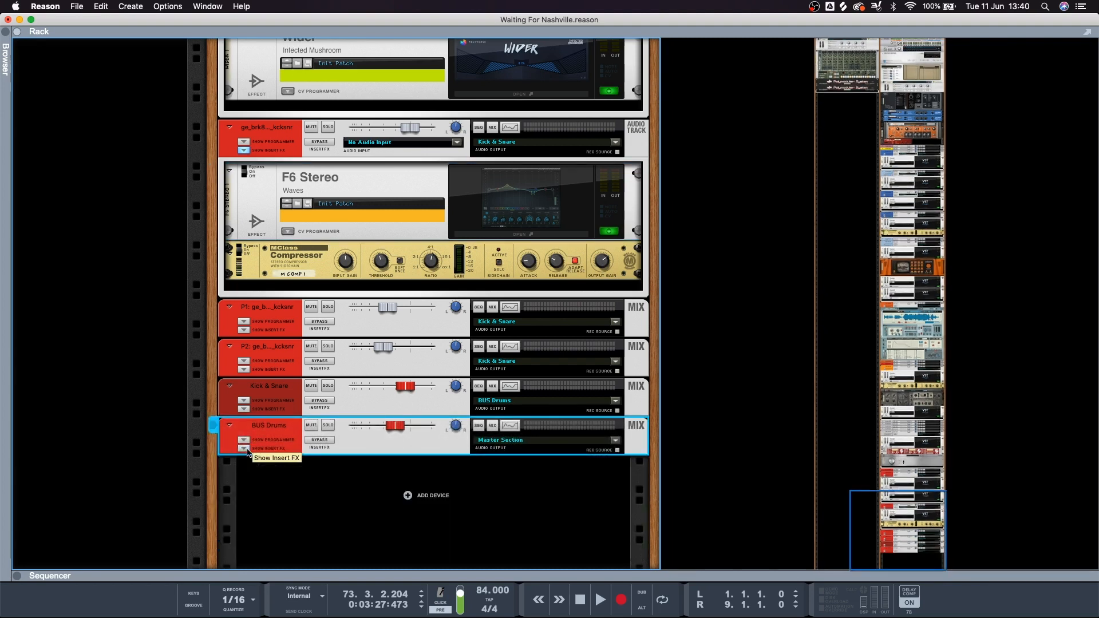
key("F5")
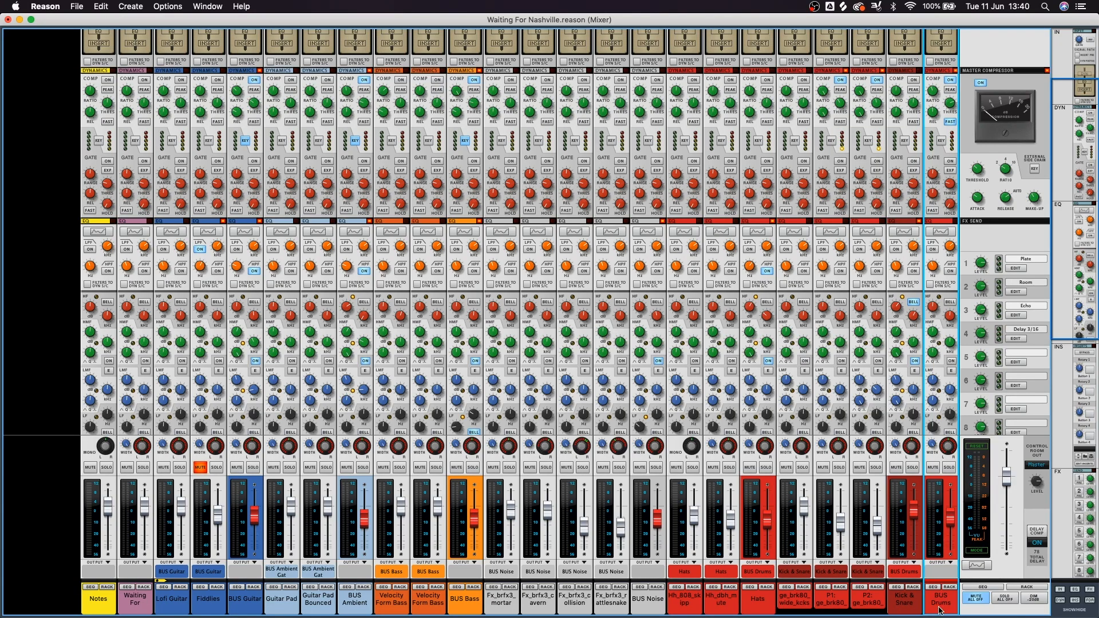
Review the Kick & Snare, Hats and bounced Velocity Form Bass channels in the mixer.
left_click(910, 602)
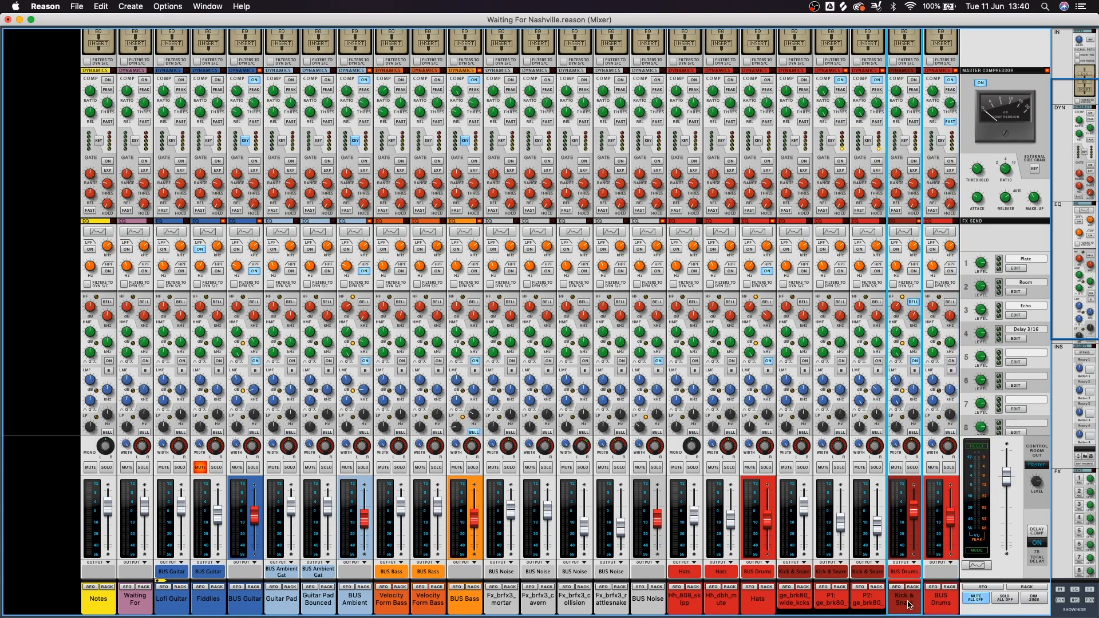
left_click(764, 605)
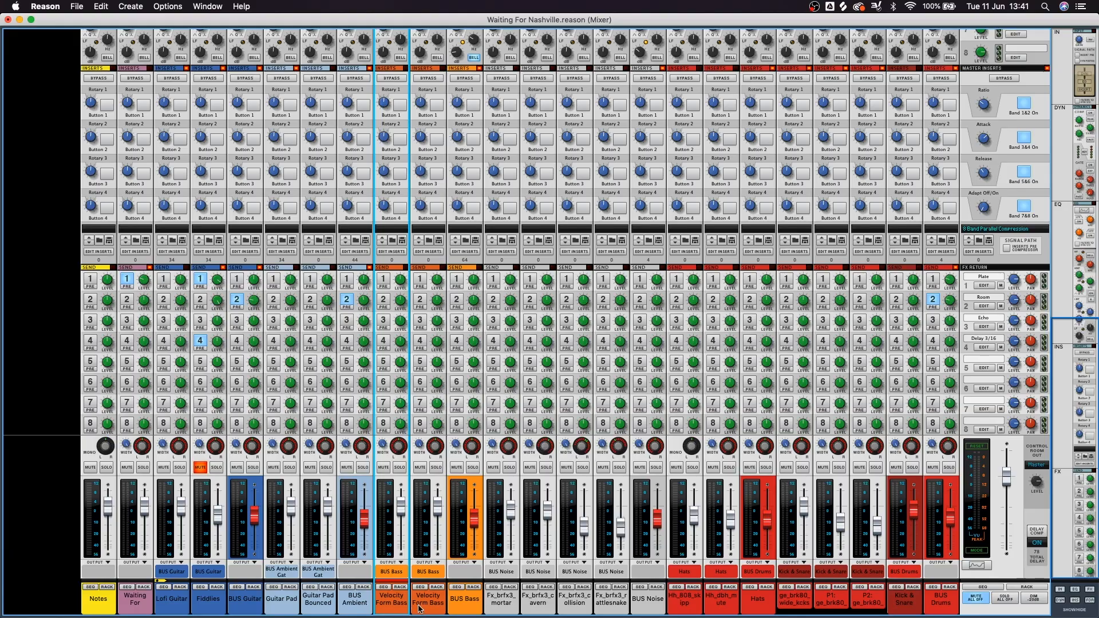
left_click(438, 513)
left_click_drag(438, 513, 446, 546)
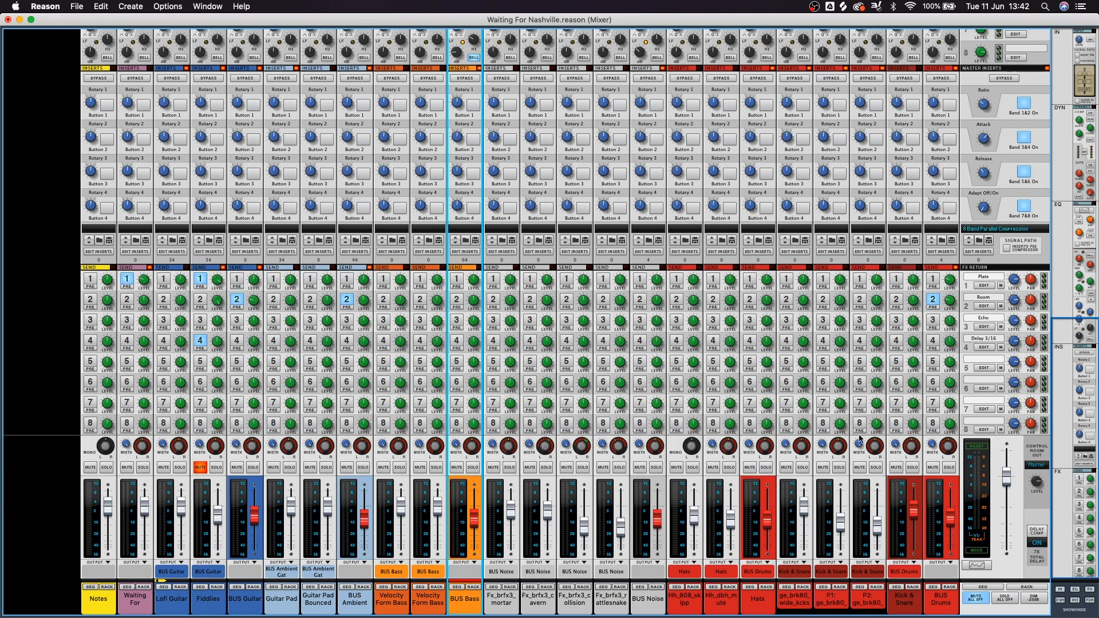
Examine the mixer's inserts and EQ sections, and view the BUS Bass insert effects in the rack.
scroll(526, 207, "up", 5)
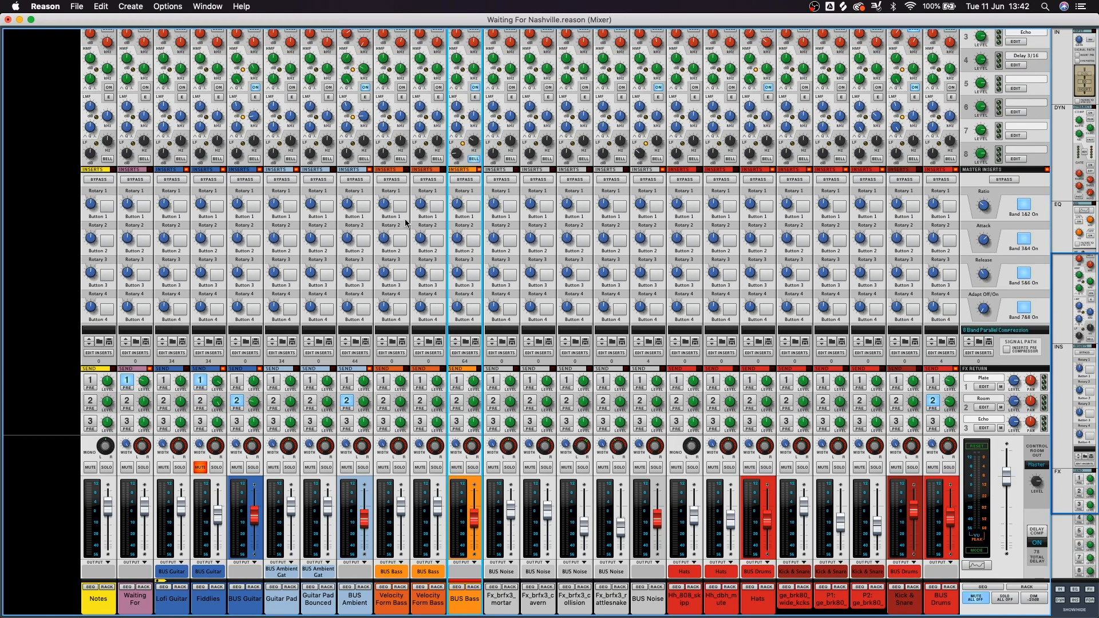
scroll(405, 222, "up", 5)
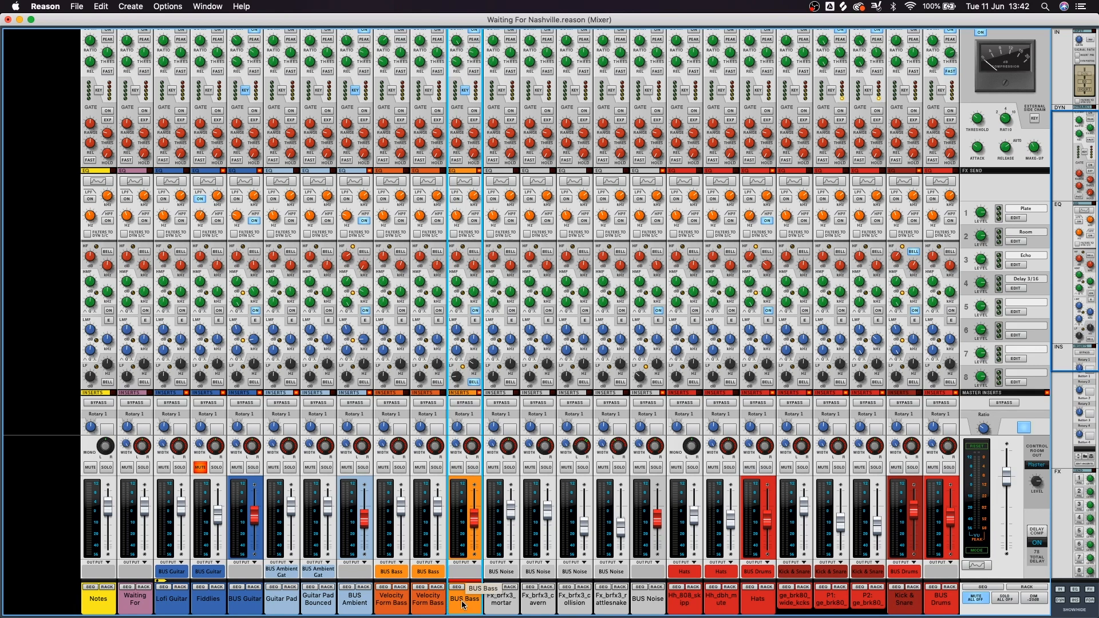
left_click(478, 589)
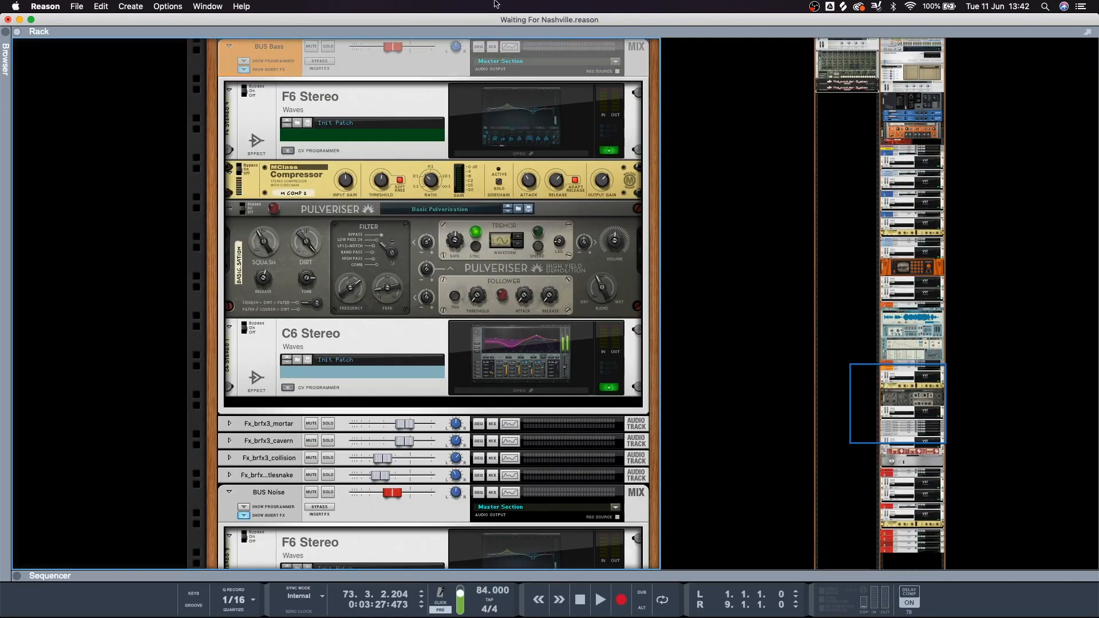
left_click(513, 213)
left_click(564, 99)
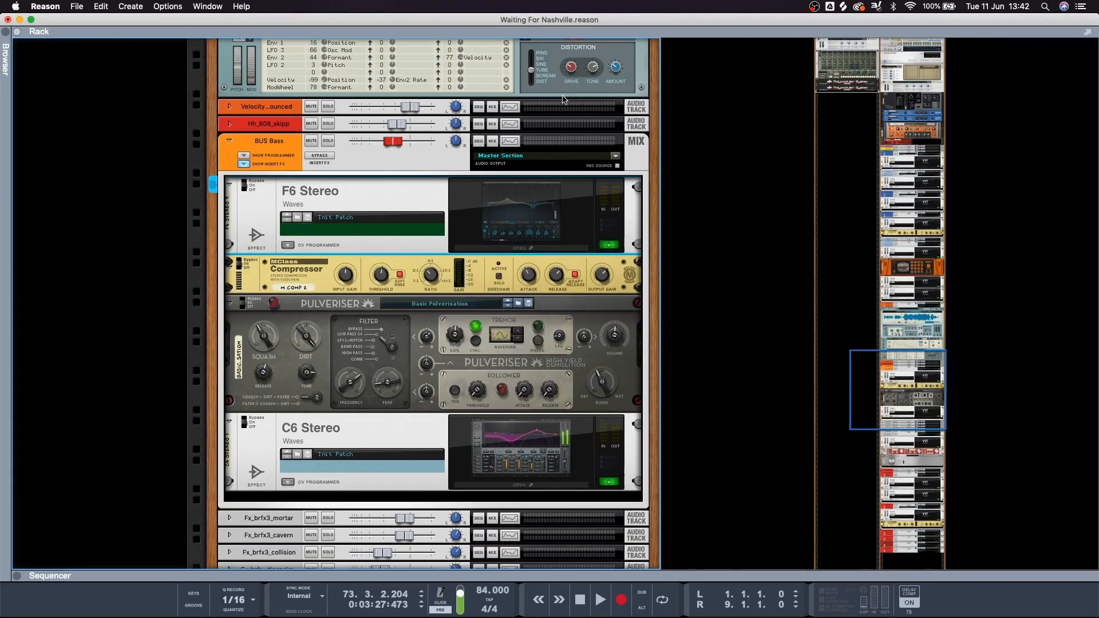
key("F5")
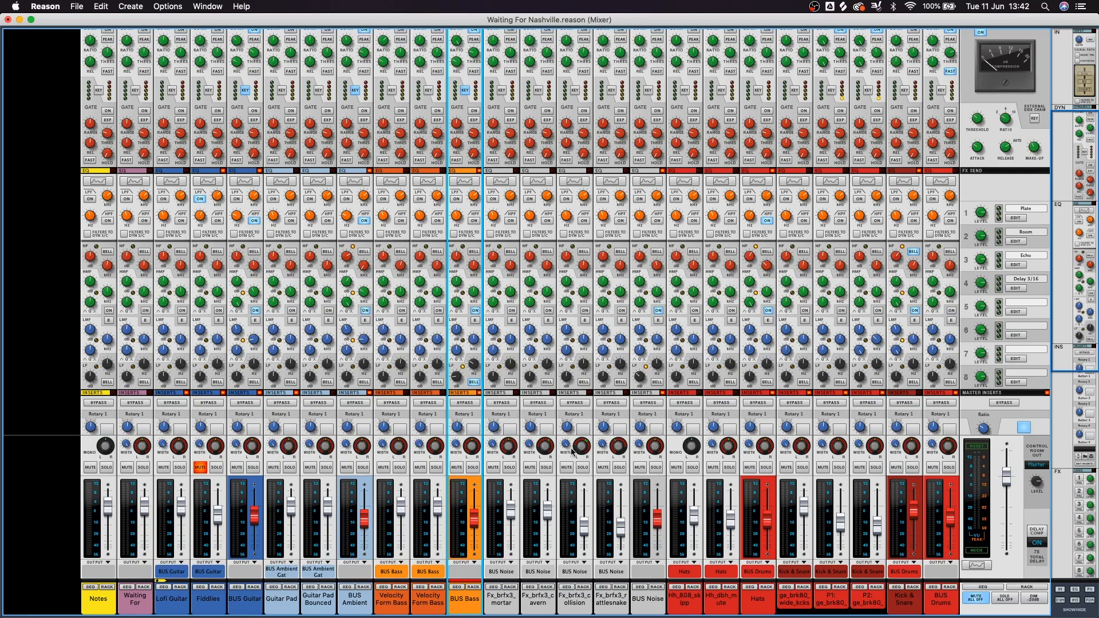
Open the Spectrum EQ window, move it clear and display the EQ curve of BUS Guitar.
key("F2")
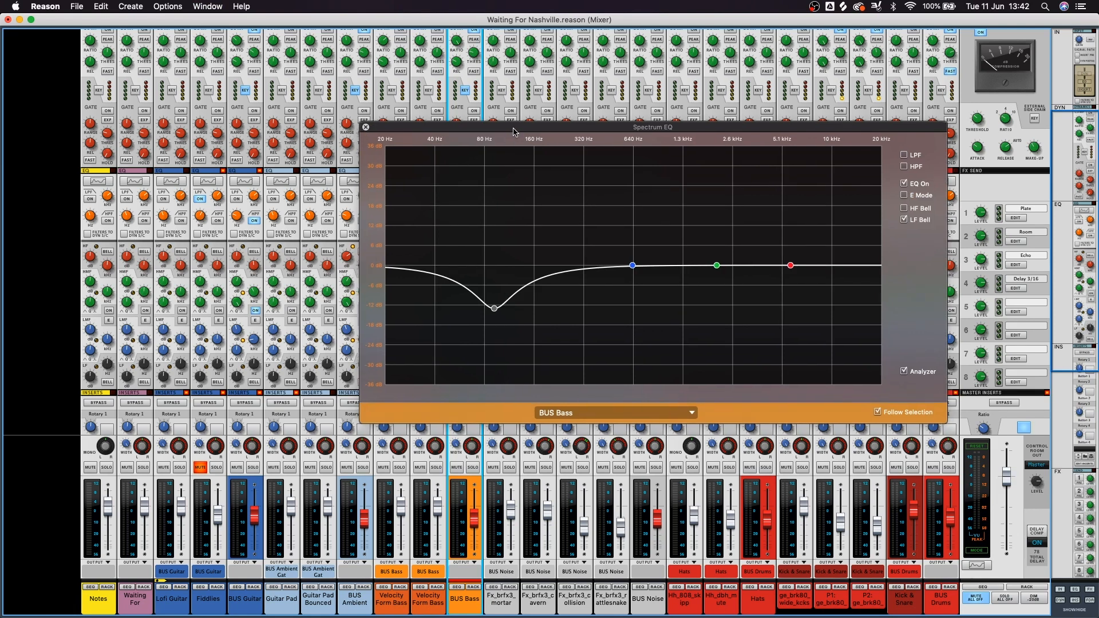
left_click_drag(514, 134, 552, 149)
left_click(249, 601)
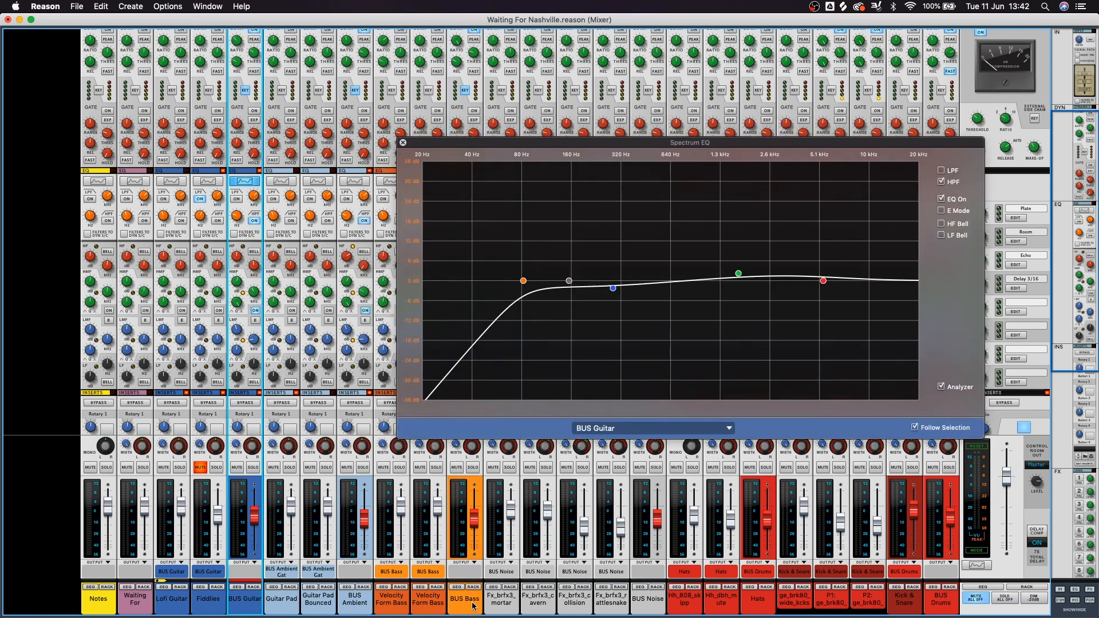
Step through the mixer channels from Guitar Pad towards BUS Drums, examining each channel's EQ curve in the Spectrum EQ window.
key("Right")
key("Right")
key("Right")
key("Right")
key("Right")
key("Right")
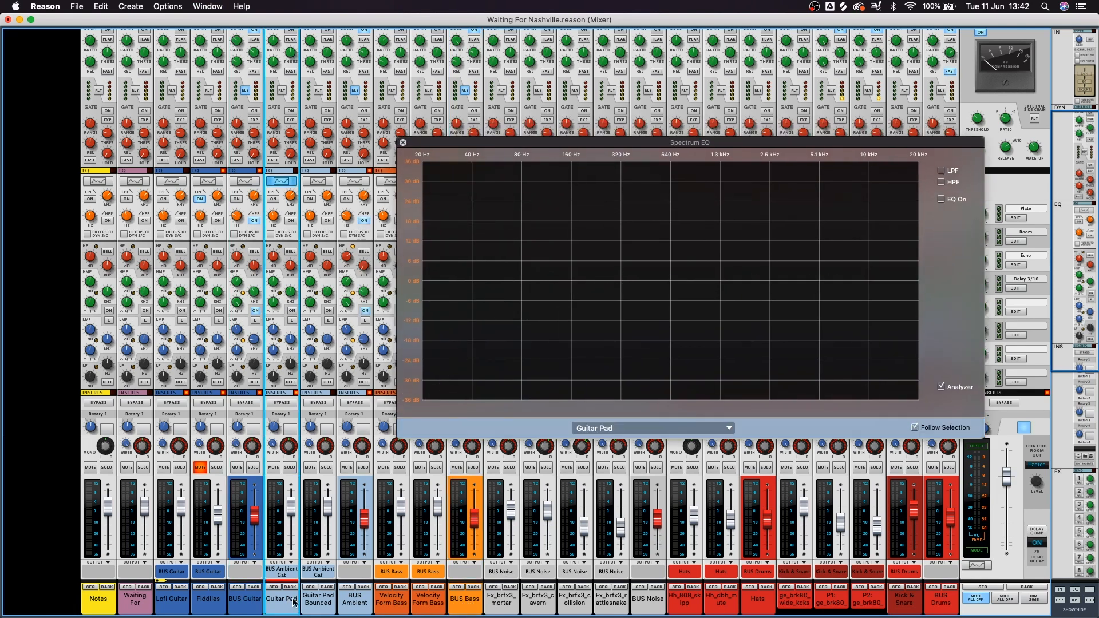
key("Right")
key("Right")
key("Right")
key("Right")
key("Right")
key("Right")
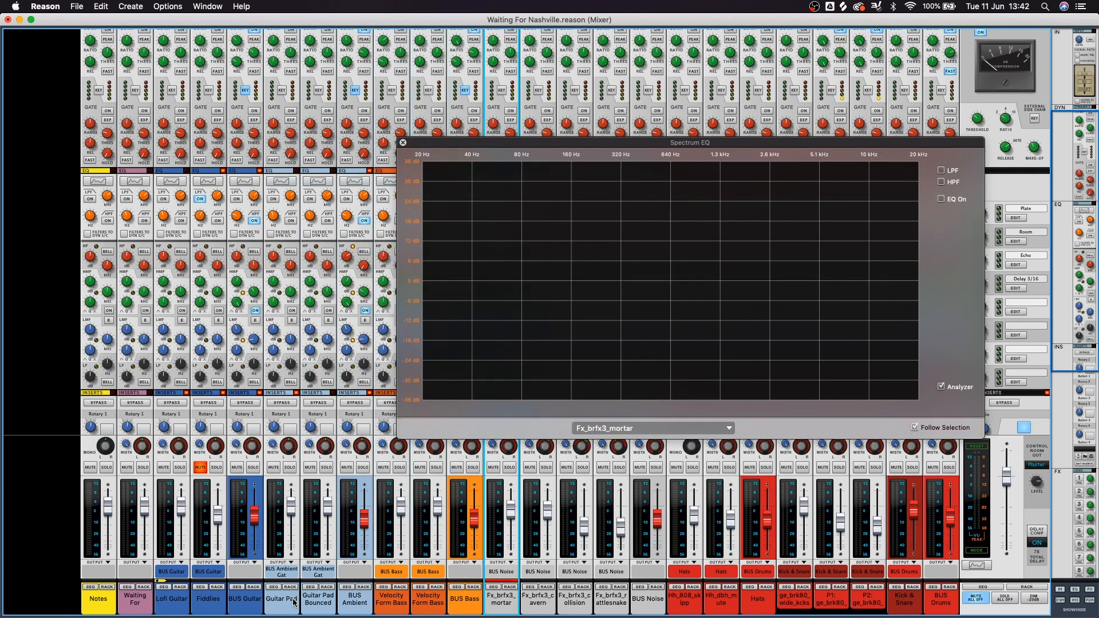
key("Left")
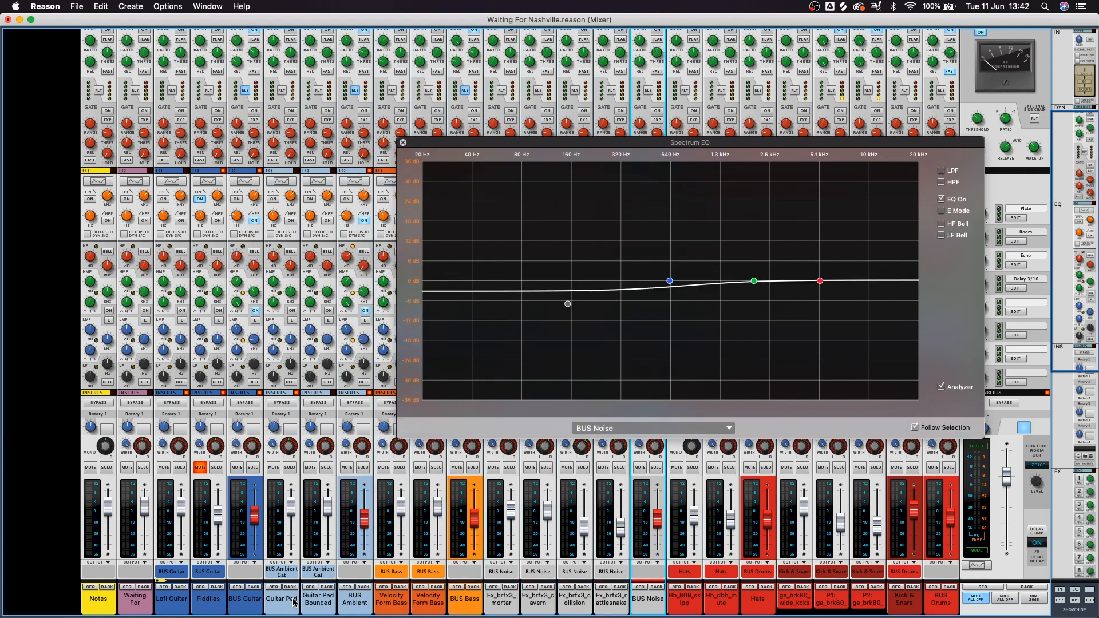
key("Right")
key("Right")
key("Right")
key("Right")
key("Left")
key("Right")
key("Right")
key("Right")
key("Right")
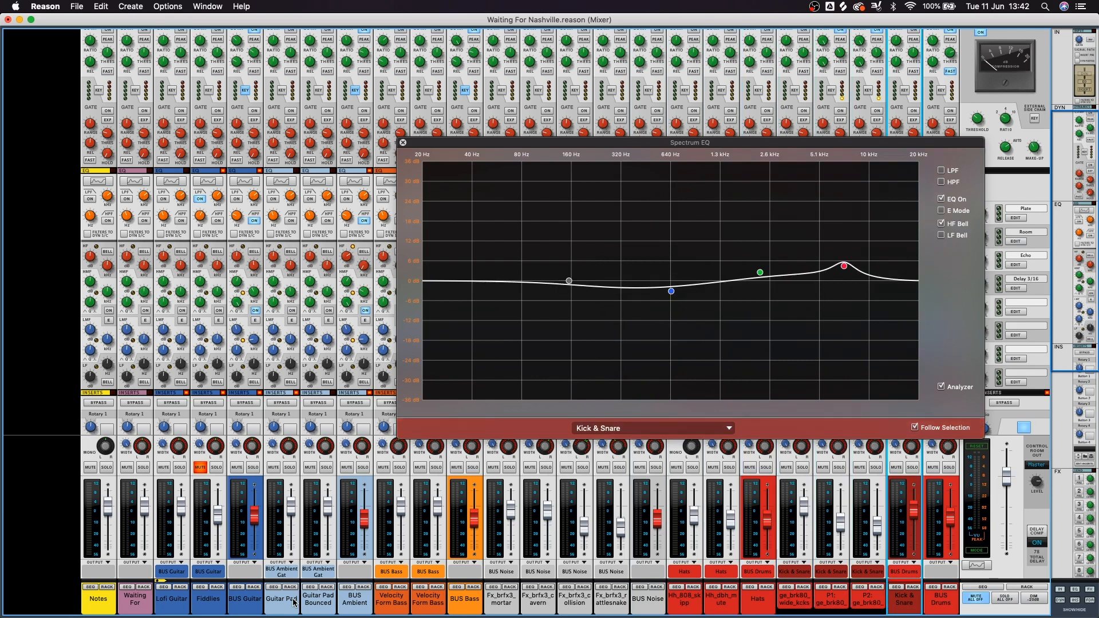
key("Right")
key("Right")
Step back through the mixer channels from the drums to the bass and ambient channels, reviewing their EQ curves.
key("Left")
key("Left")
key("Left")
key("Left")
key("Left")
key("Left")
key("Left")
key("Left")
key("Left")
key("Left")
key("Left")
key("Left")
key("Left")
key("Left")
key("Left")
key("Left")
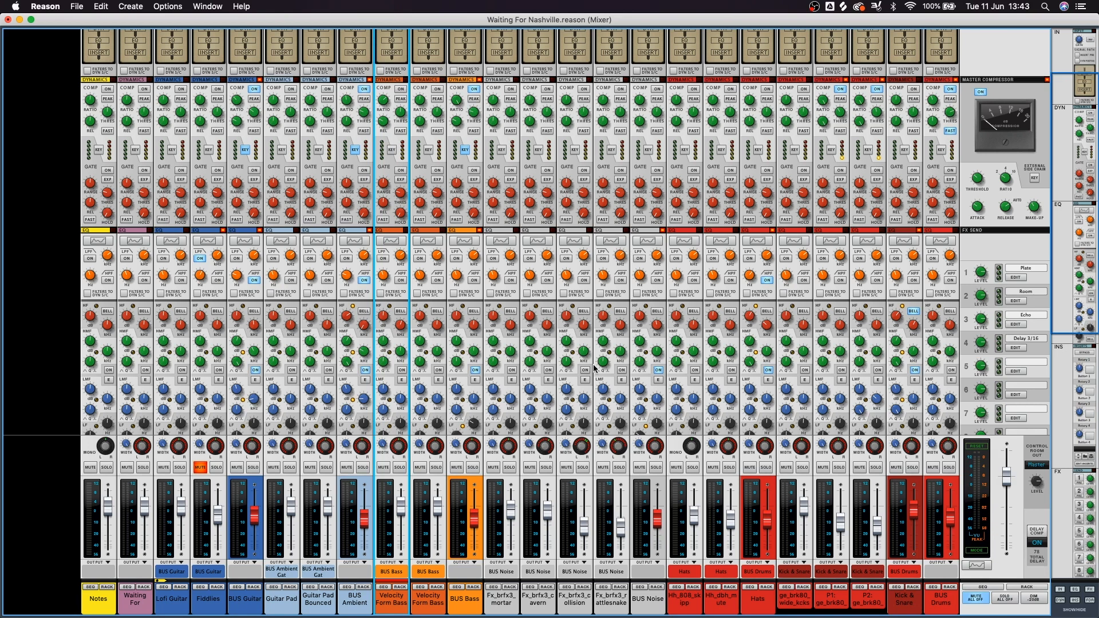
Examine the master compressor in the mixer, and view the Master Section's insert effects in the rack.
scroll(574, 289, "up", 3)
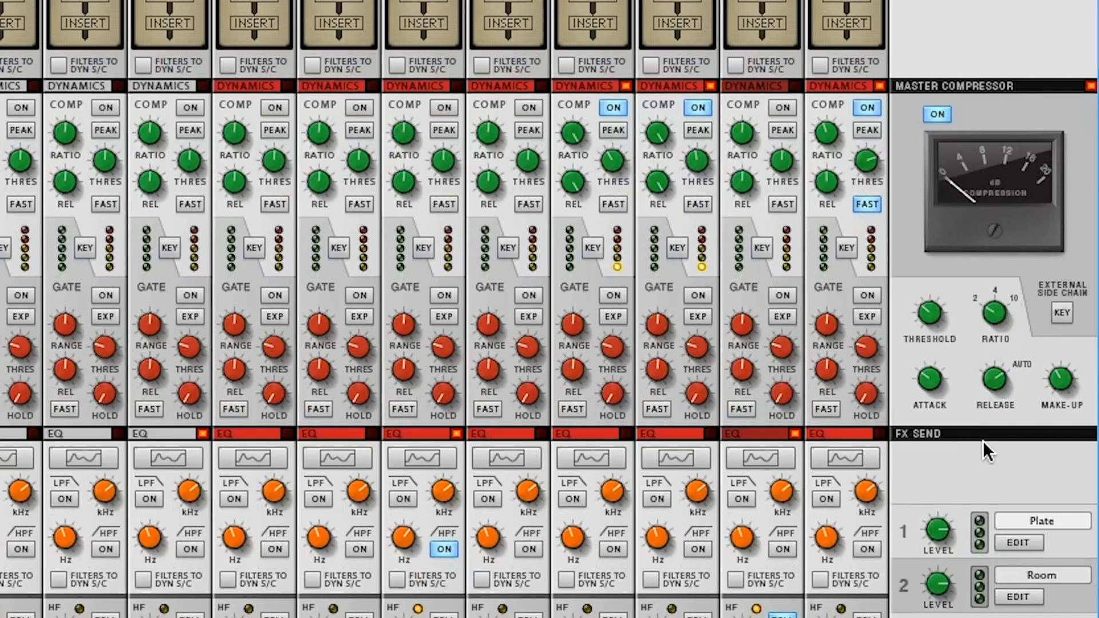
scroll(1013, 490, "up", 1)
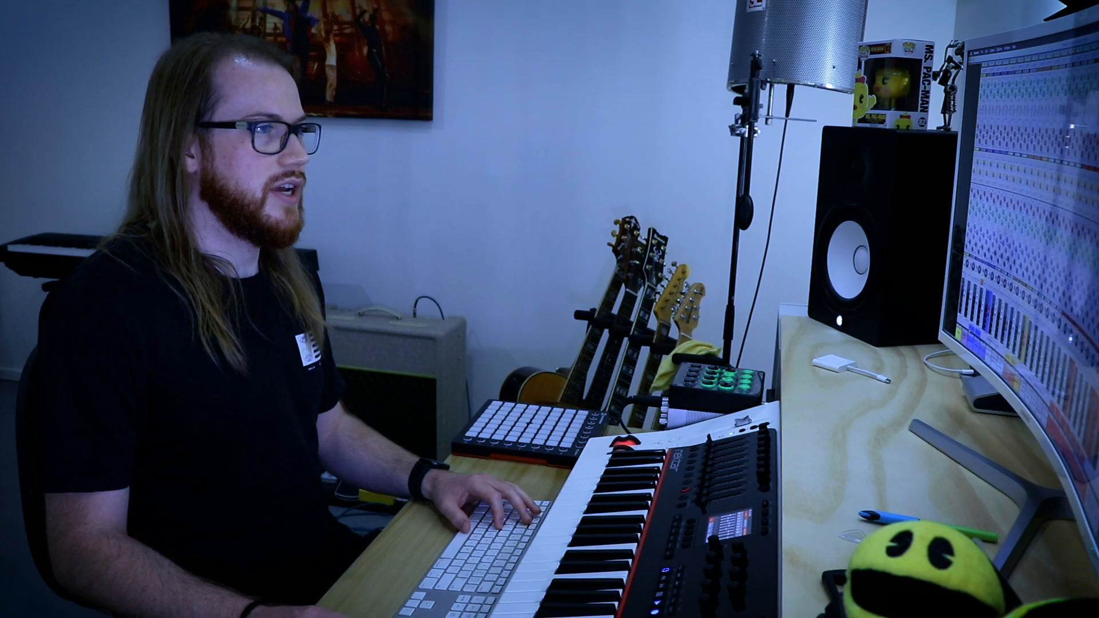
key("F7")
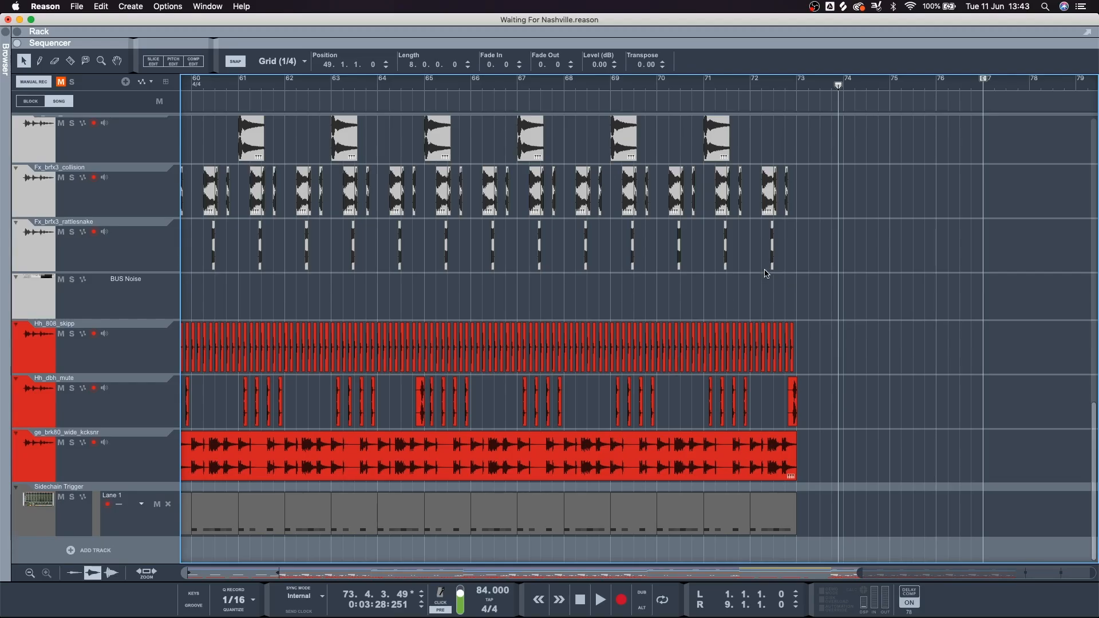
key("F6")
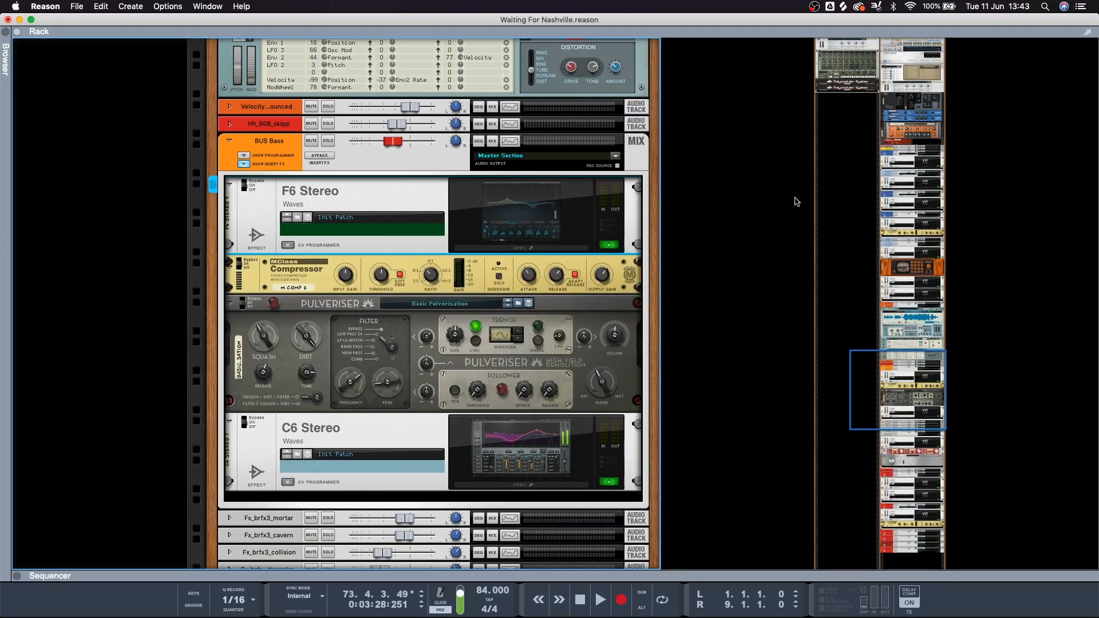
scroll(823, 230, "up", 10)
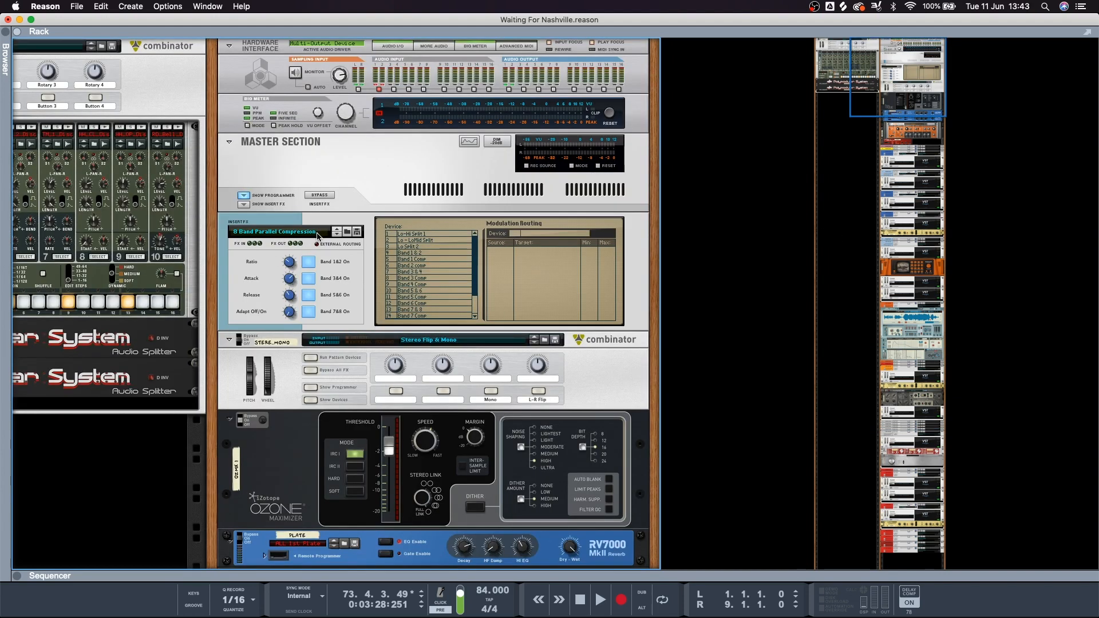
Browse the Mastering patches available for the Master Section inserts, and examine the iZotope Ozone Maximizer below it in the rack.
left_click(343, 233)
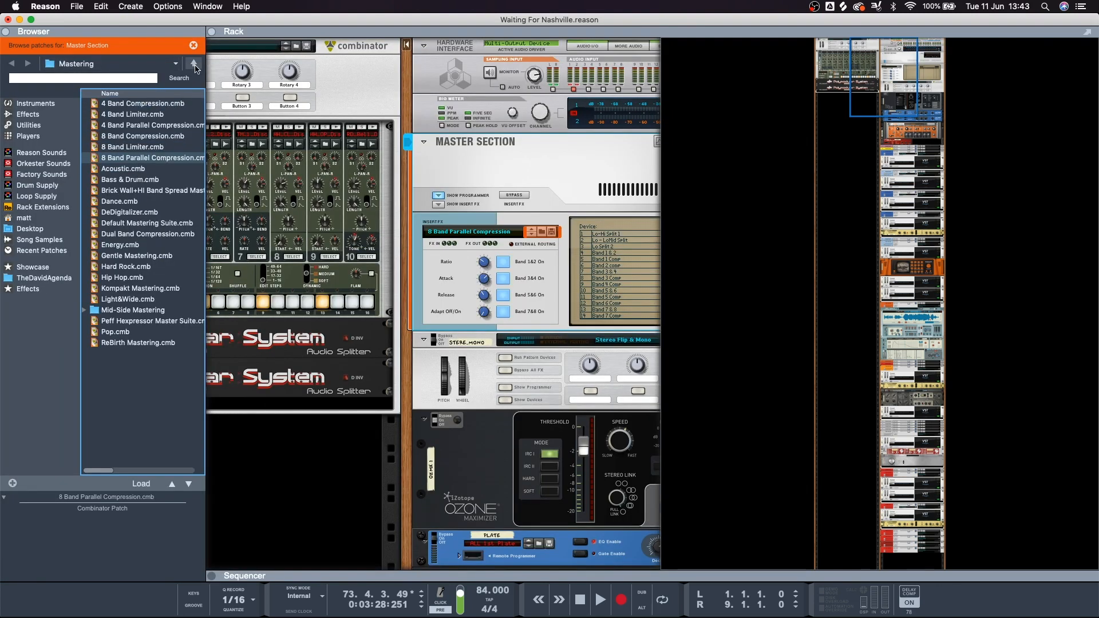
key("F3")
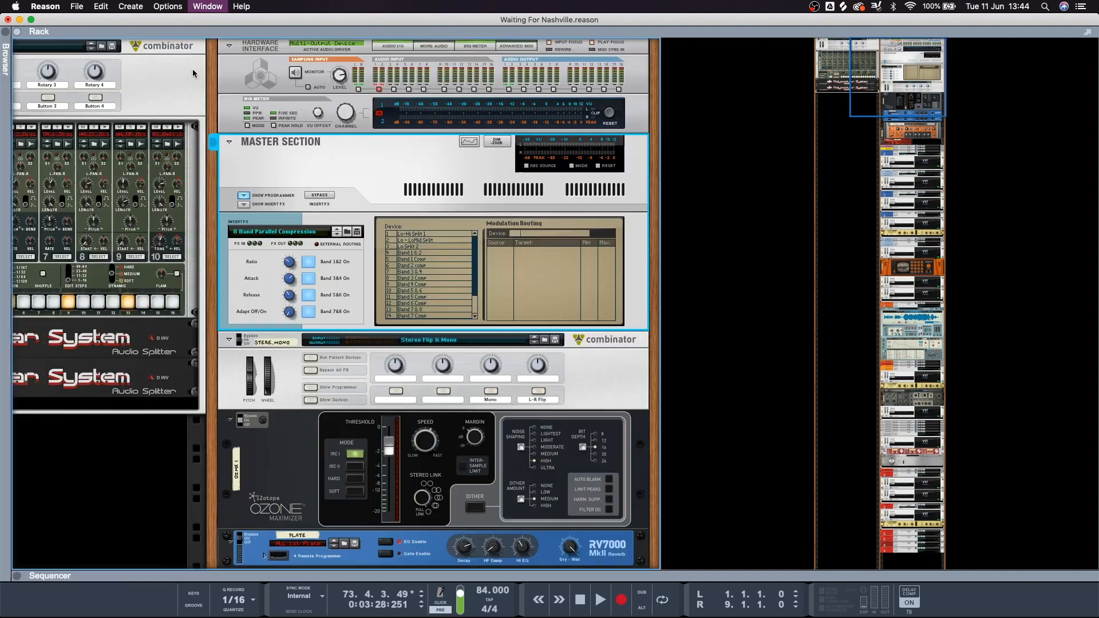
scroll(287, 392, "down", 3)
left_click(293, 378)
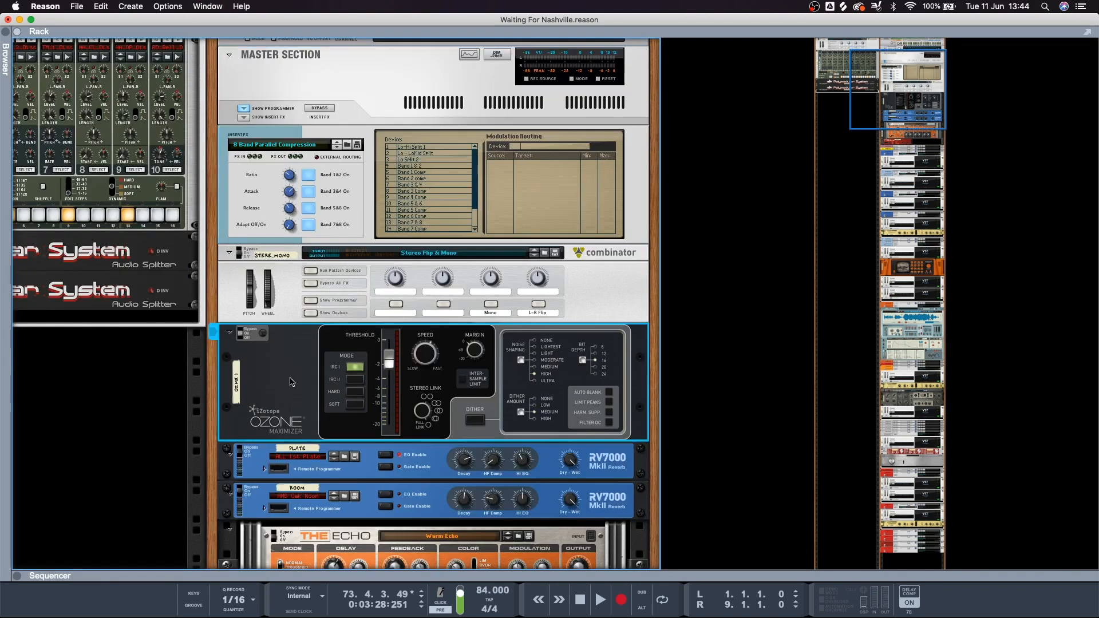
scroll(295, 385, "down", 1)
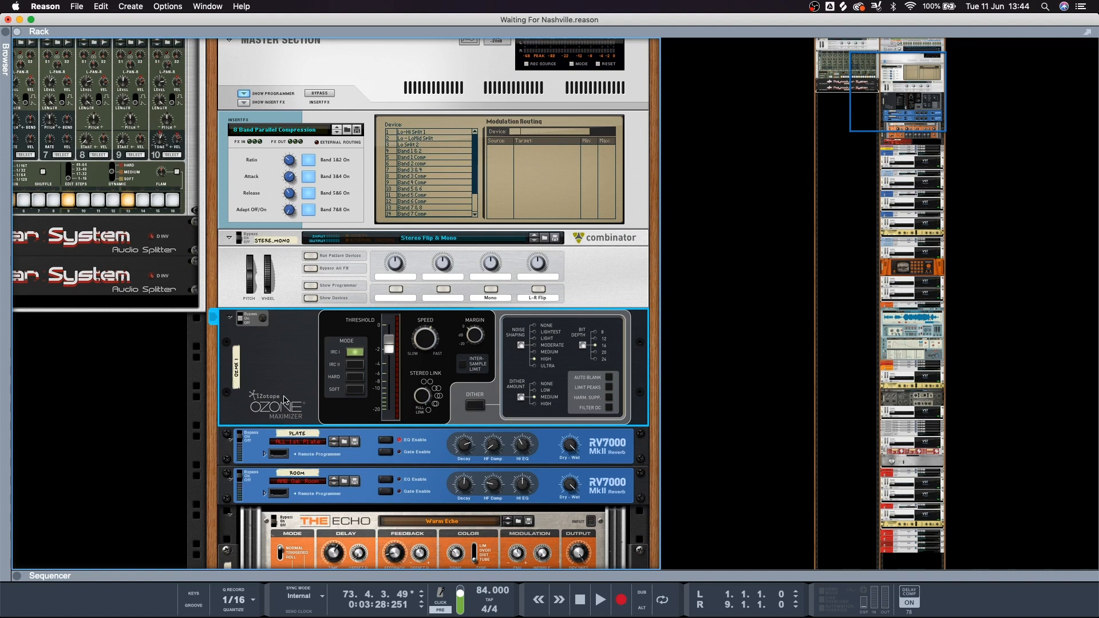
scroll(284, 399, "up", 3)
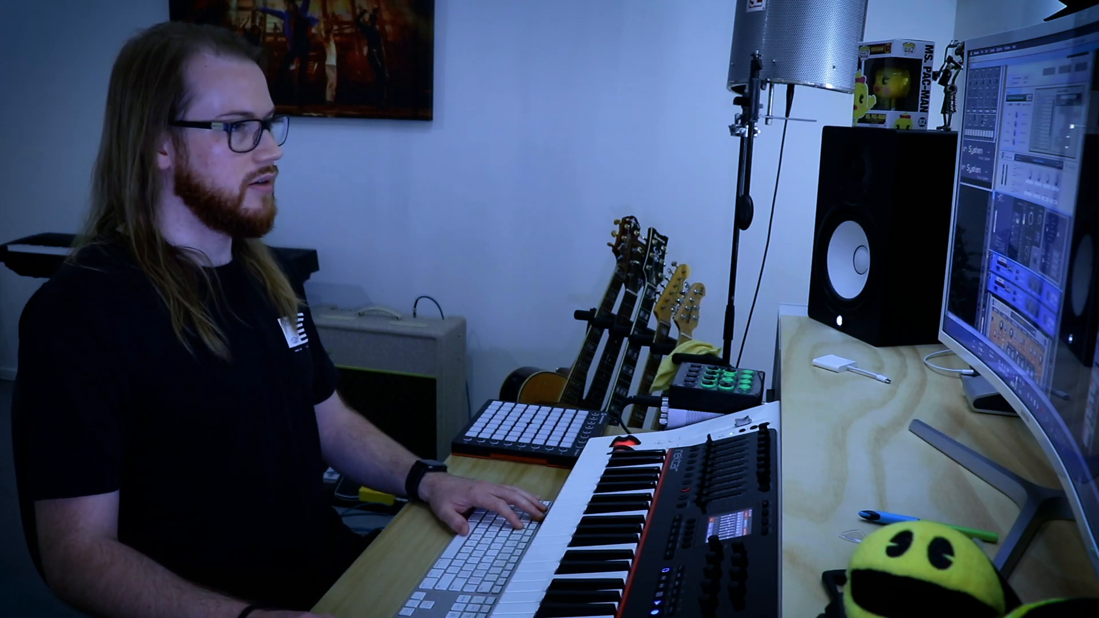
Route the guitar, ambient, bass, noise and drums bus channels to a new output bus named Master Bus.
key("F5")
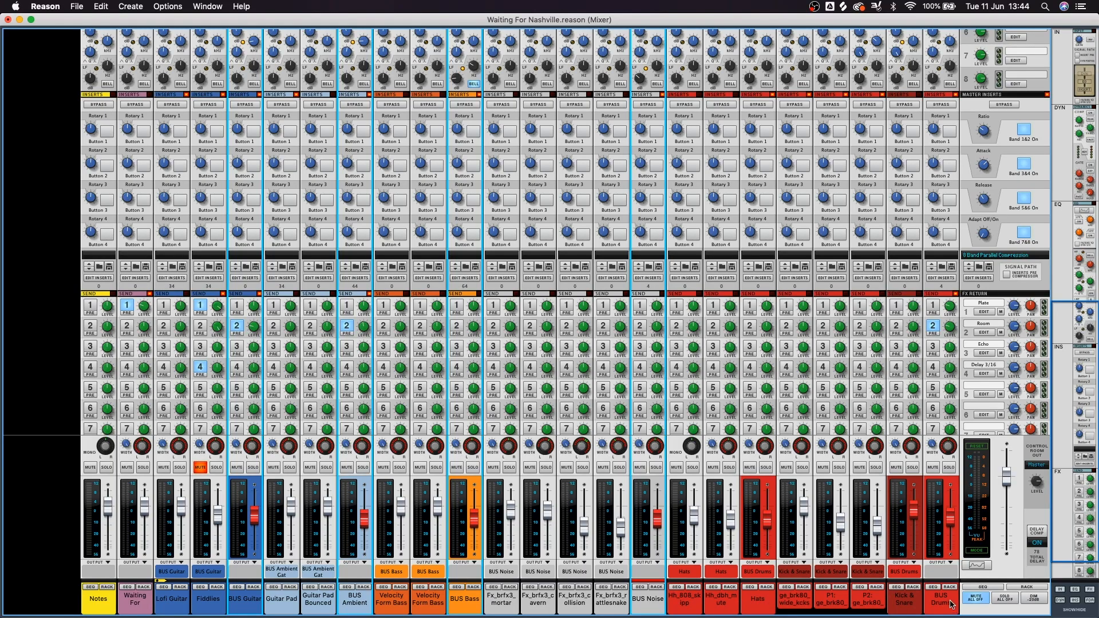
left_click(951, 604)
right_click(952, 602)
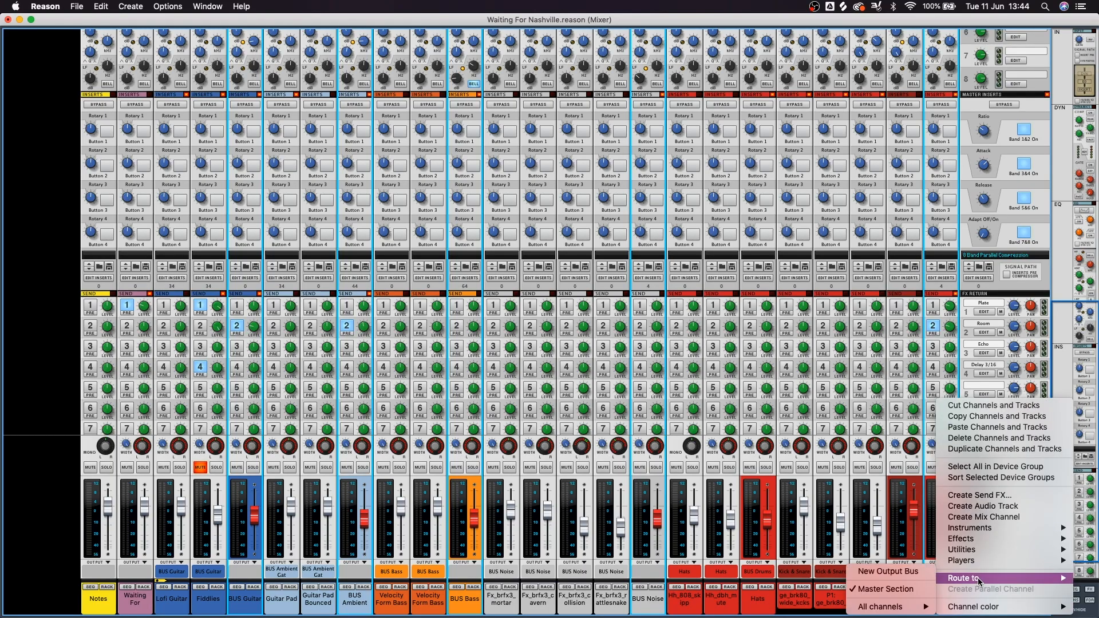
mouse_move(945, 579)
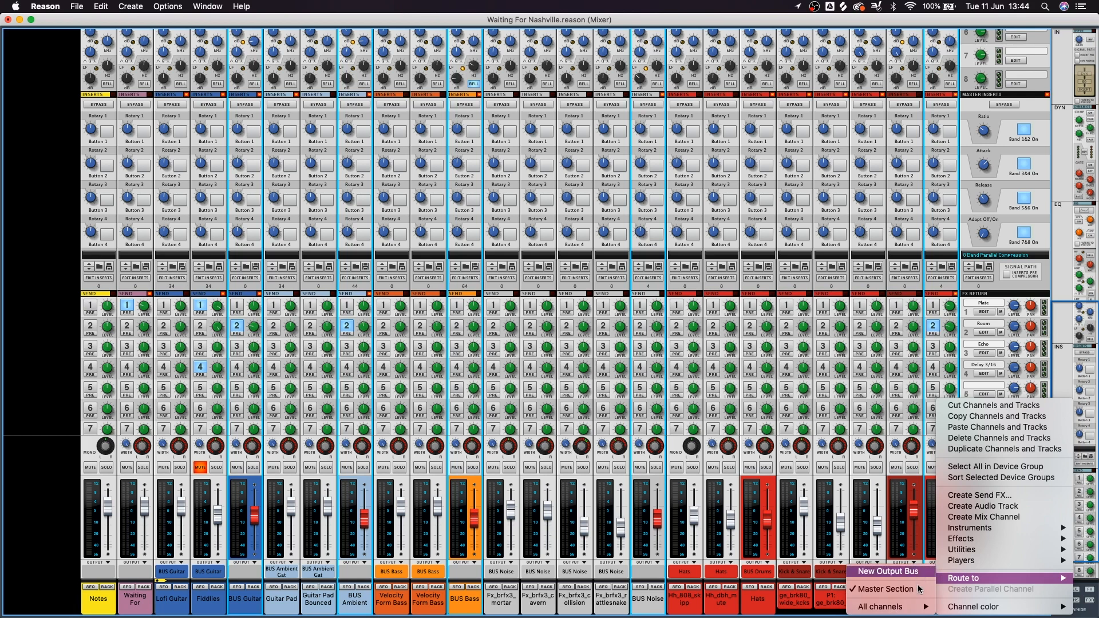
left_click(901, 572)
double_click(937, 597)
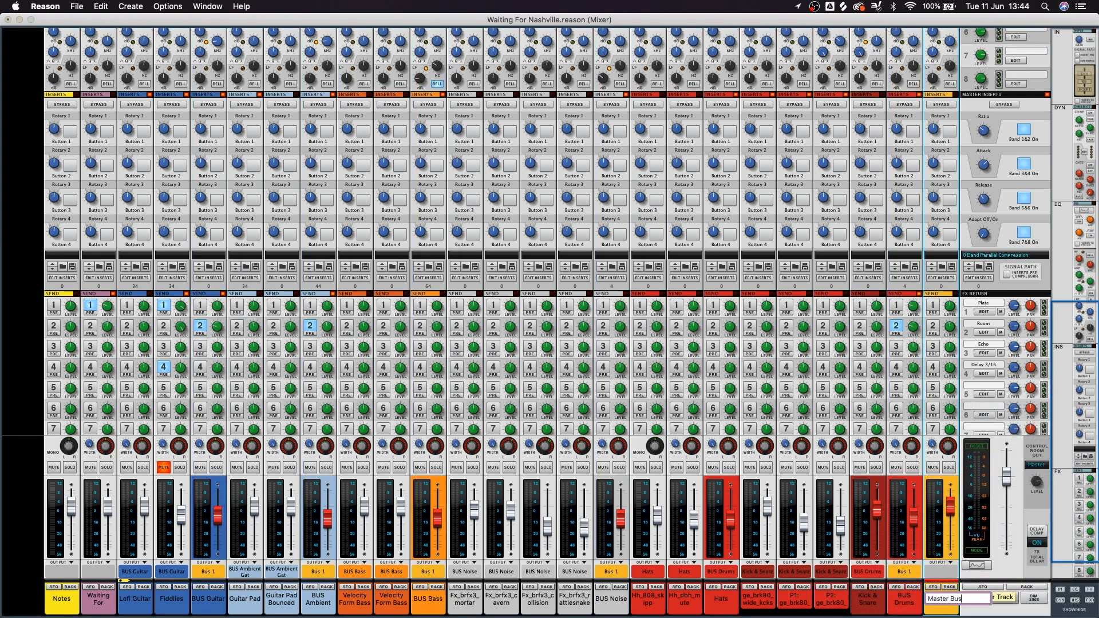
key("Return")
Set the channel color of the Master Bus to dark grey.
right_click(944, 600)
mouse_move(927, 467)
left_click(1009, 594)
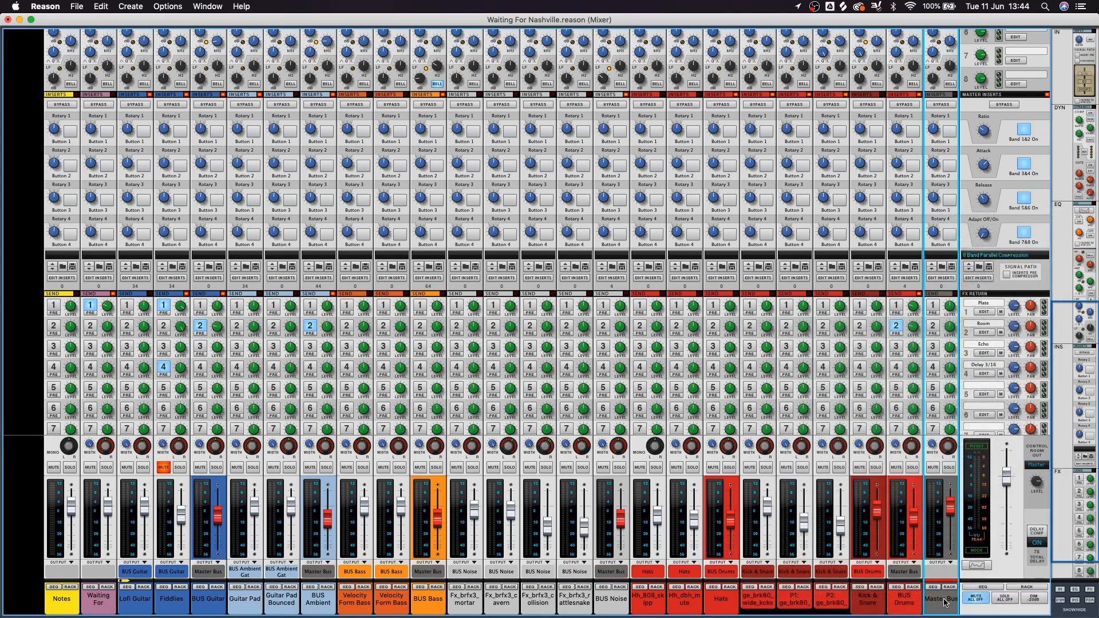